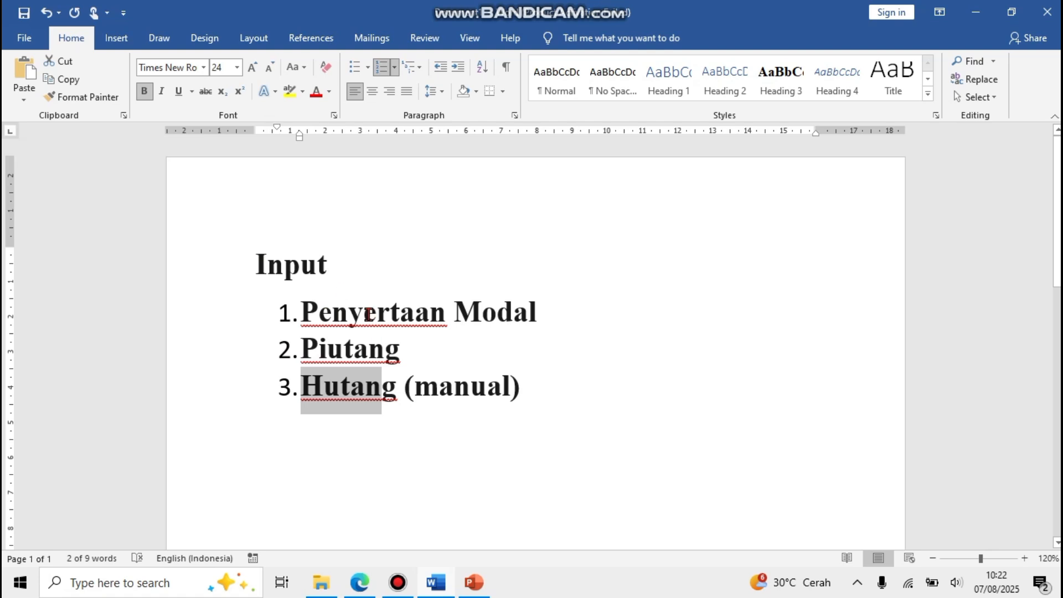
Step: Switch to BUMDES PRO in the Edge browser and review the Laporan Neraca balance sheet
left_click(281, 400)
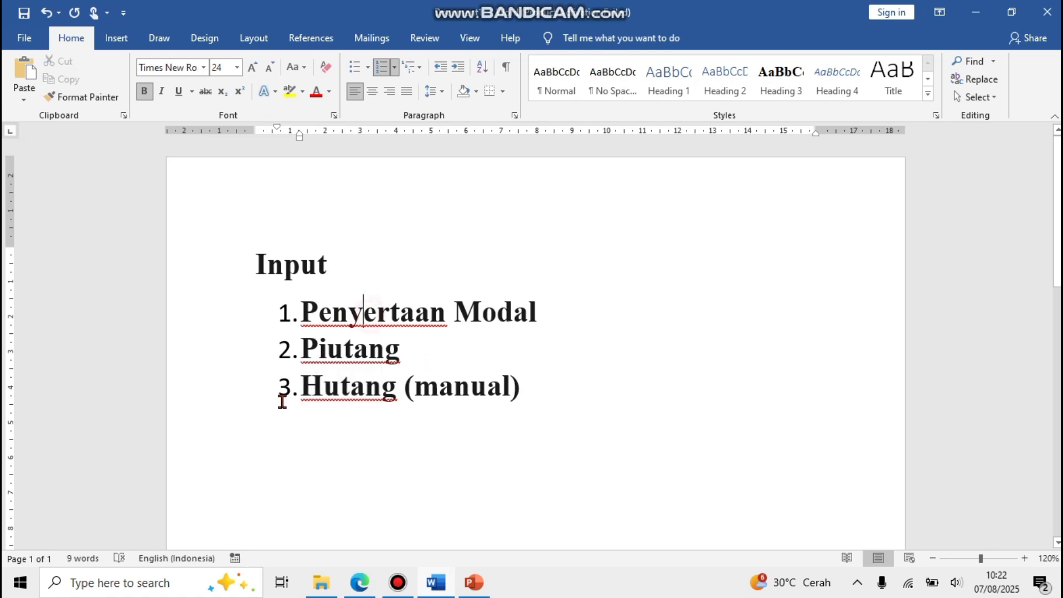
left_click(365, 591)
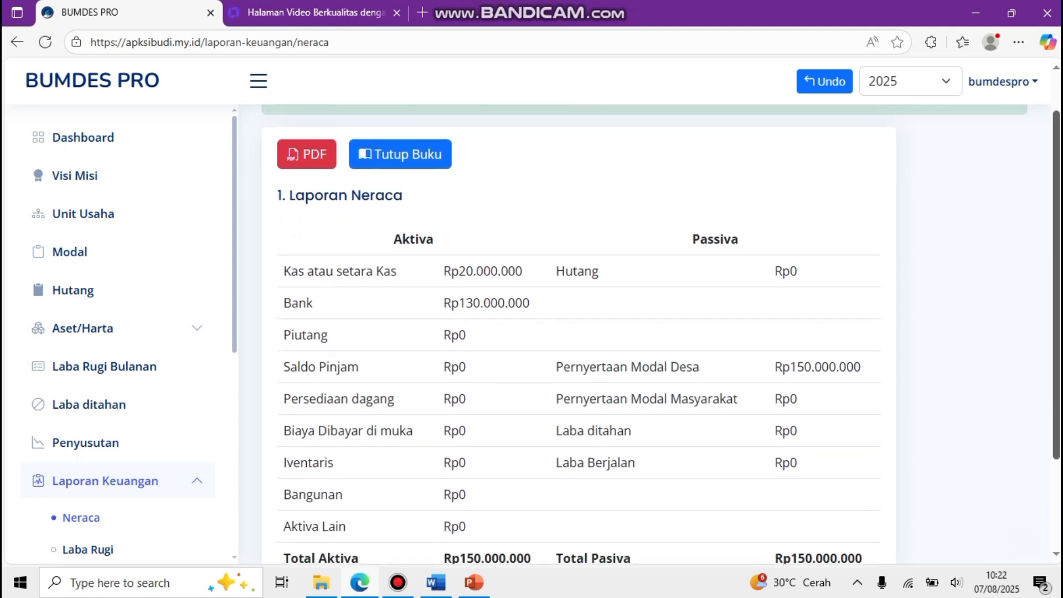
scroll(959, 339, "down", 1)
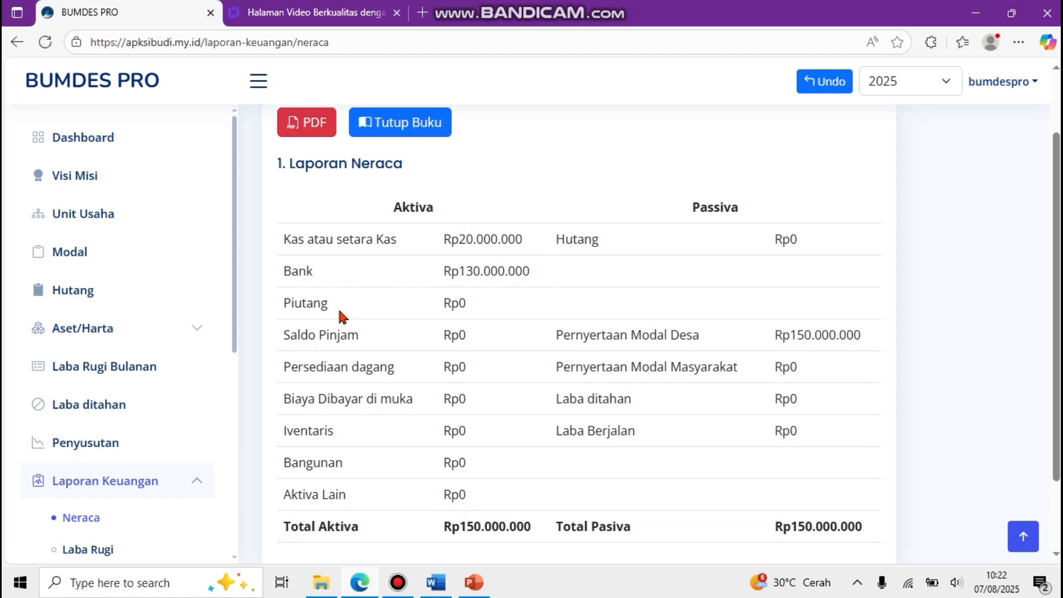
Step: Start a new capital entry on the Modal page and set its Tahun to 2025
left_click(154, 258)
scroll(542, 420, "down", 1)
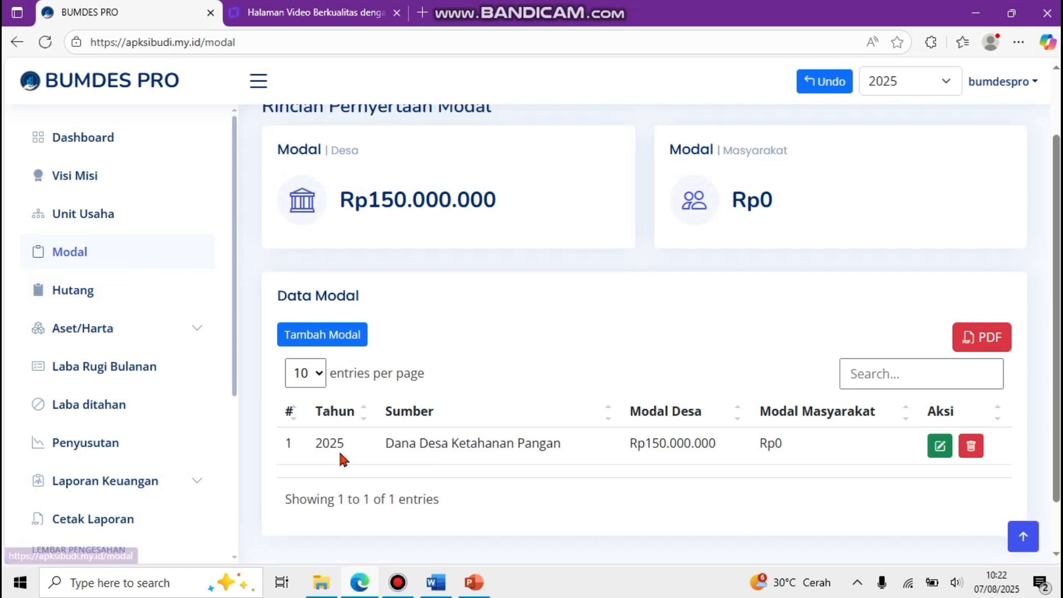
left_click(302, 335)
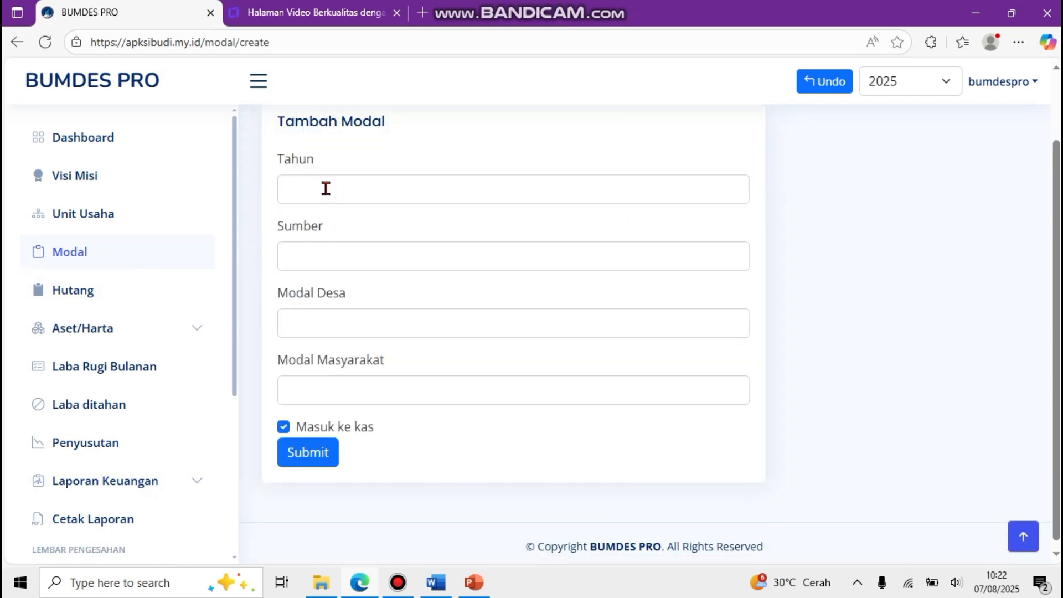
left_click(326, 189)
type("2025")
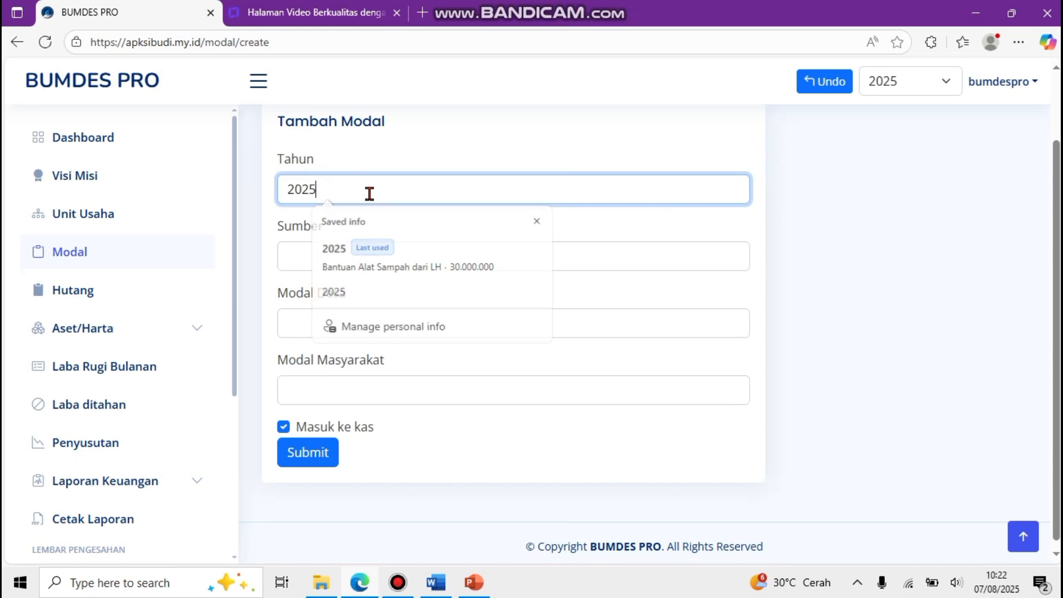
Step: Set the capital entry's Sumber to "Bantuan Keuangan Provinsi Jawa tengah"
key("Tab")
type("Ban")
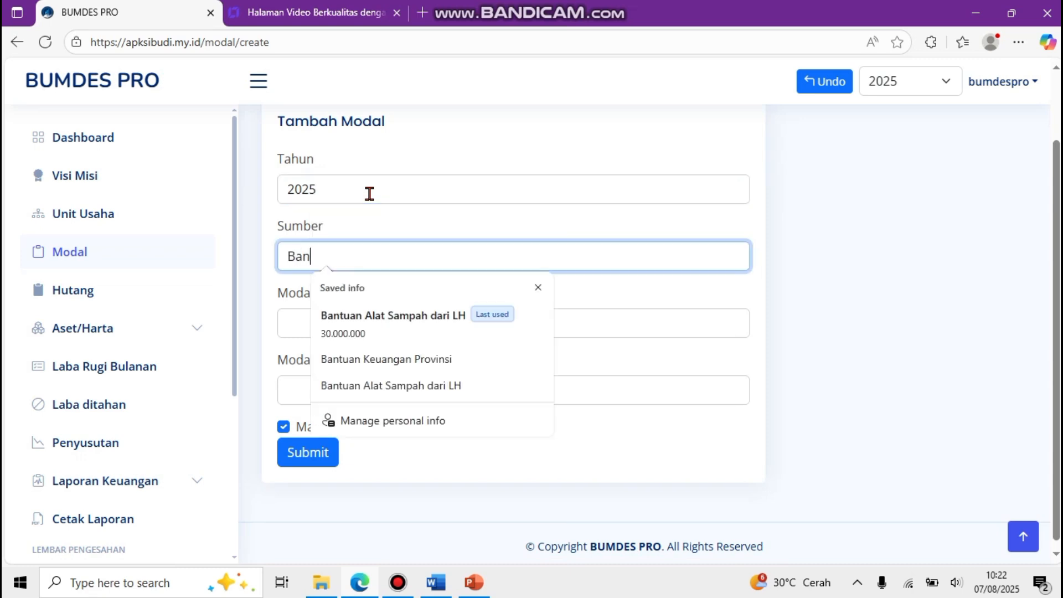
type("tuan Keuanagn")
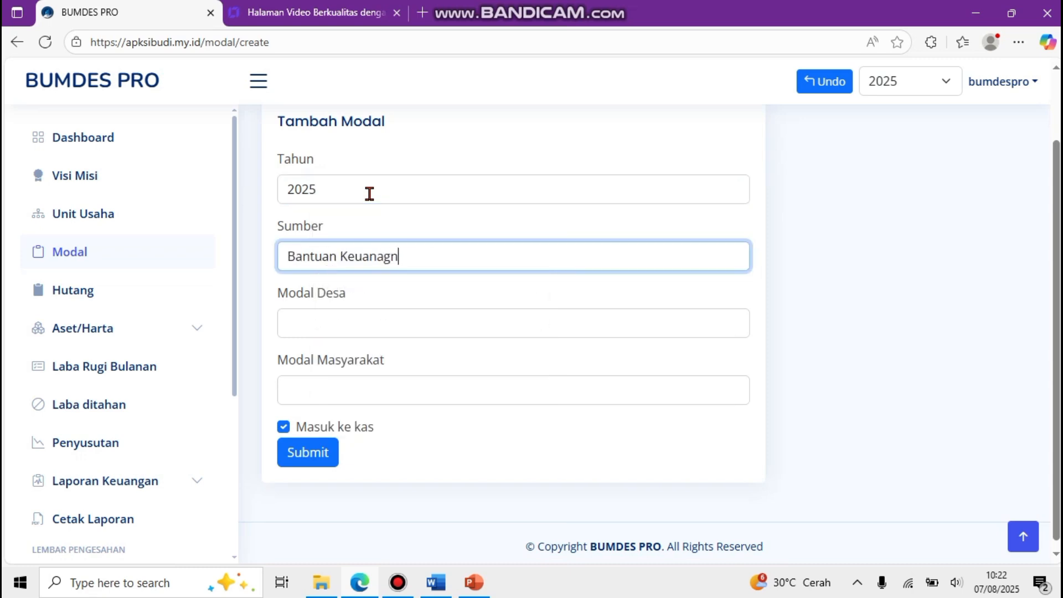
key("BackSpace")
key("BackSpace")
key("BackSpace")
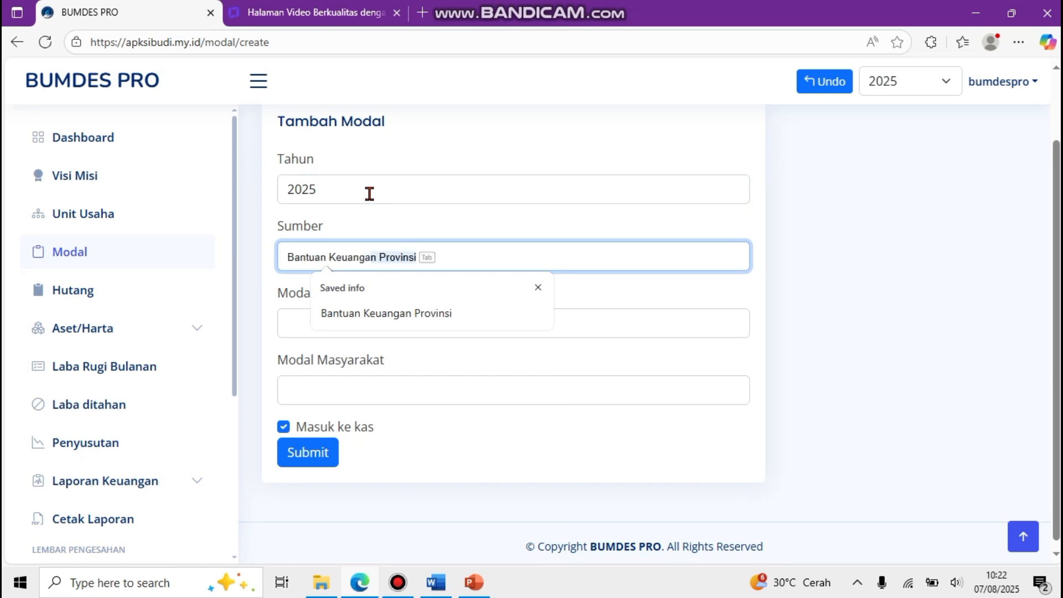
type("gan Provinsi")
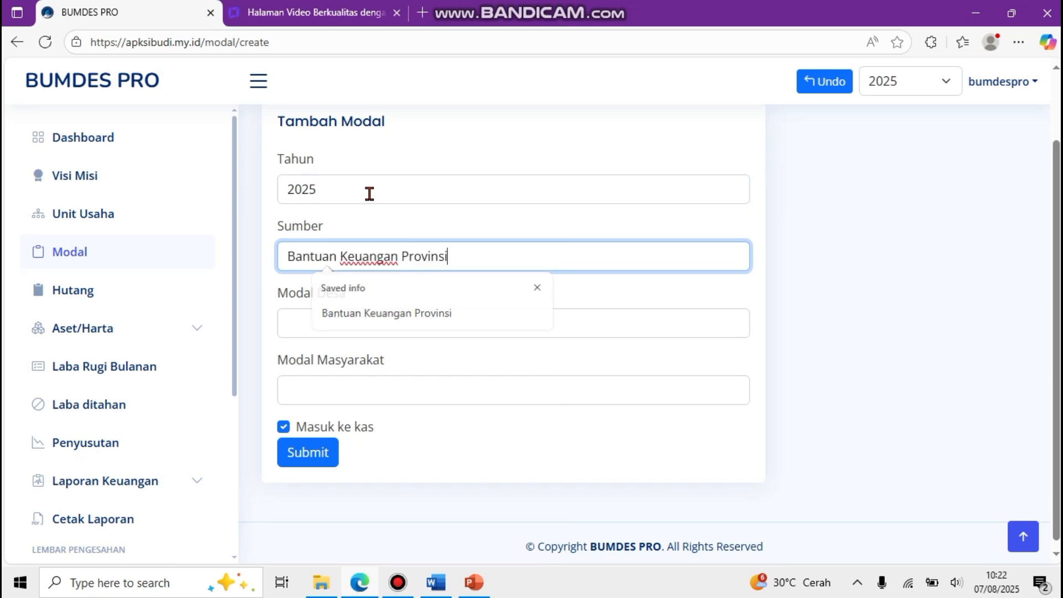
type(" Jawa tengah")
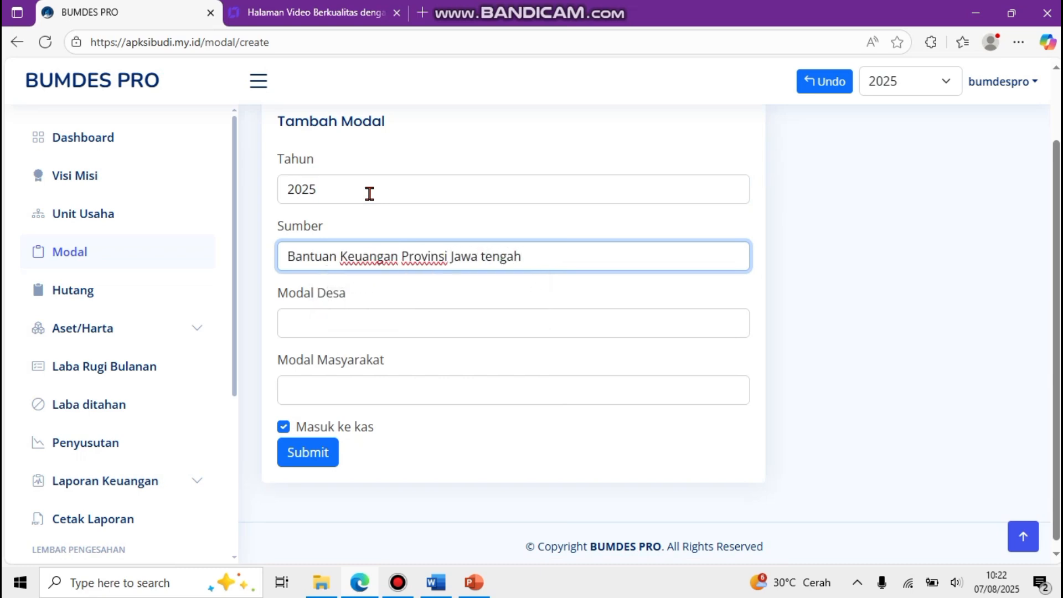
Step: Set Modal Desa to 20.000.000 and submit the capital entry
key("Tab")
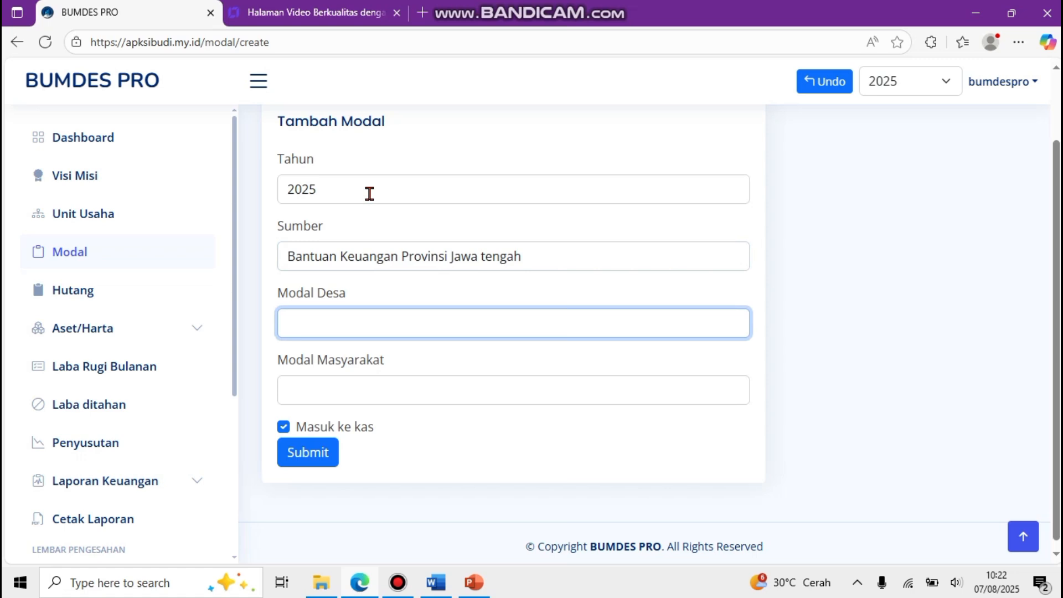
type("20.000.000")
left_click(320, 457)
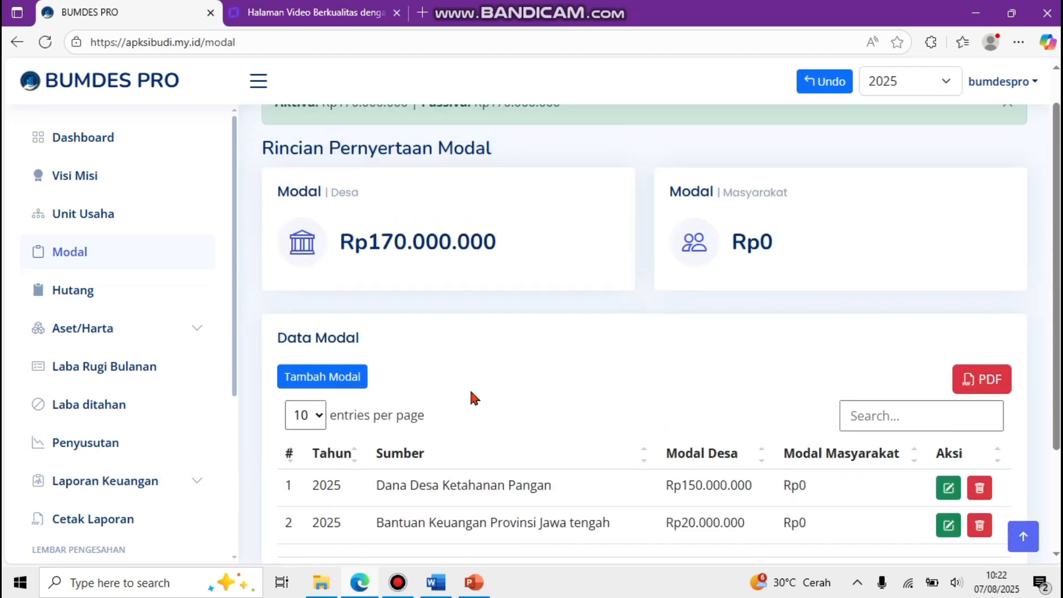
Step: Open the Neraca financial report and check the Kas atau setara Kas amount
scroll(228, 415, "down", 5)
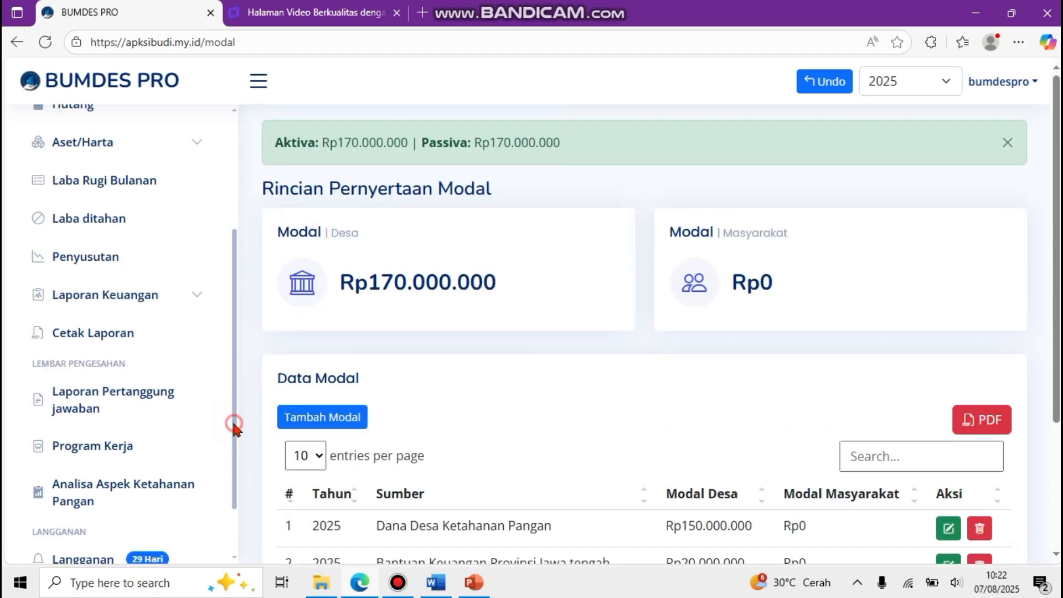
left_click(166, 238)
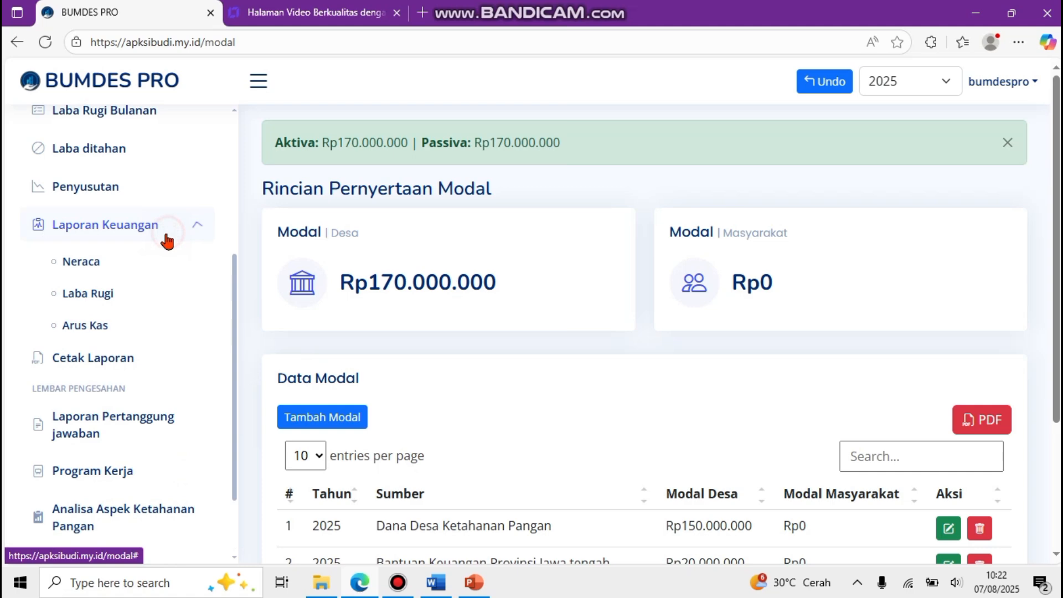
left_click(110, 268)
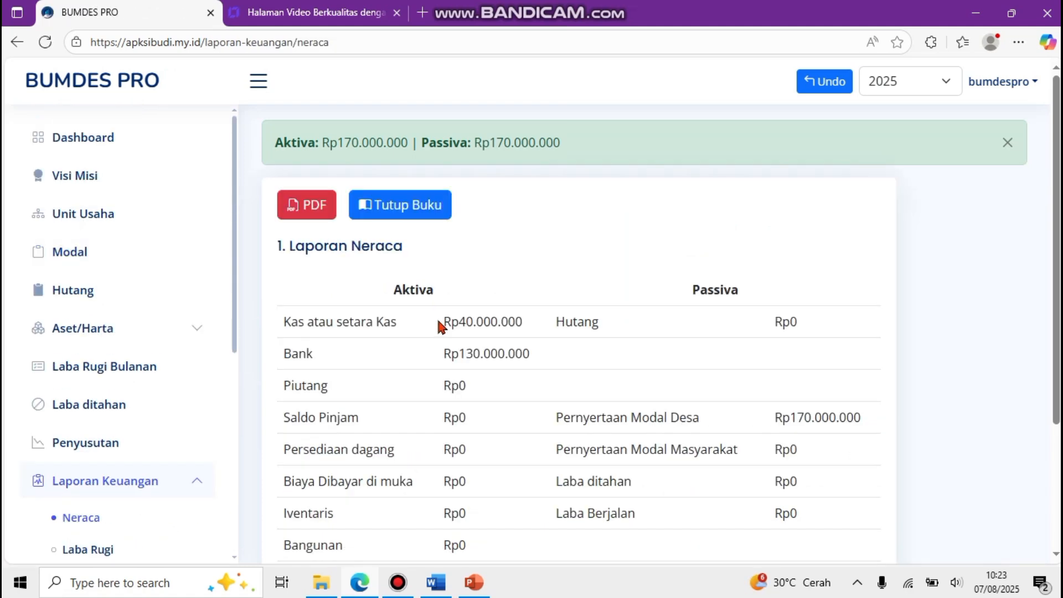
left_click_drag(443, 321, 522, 321)
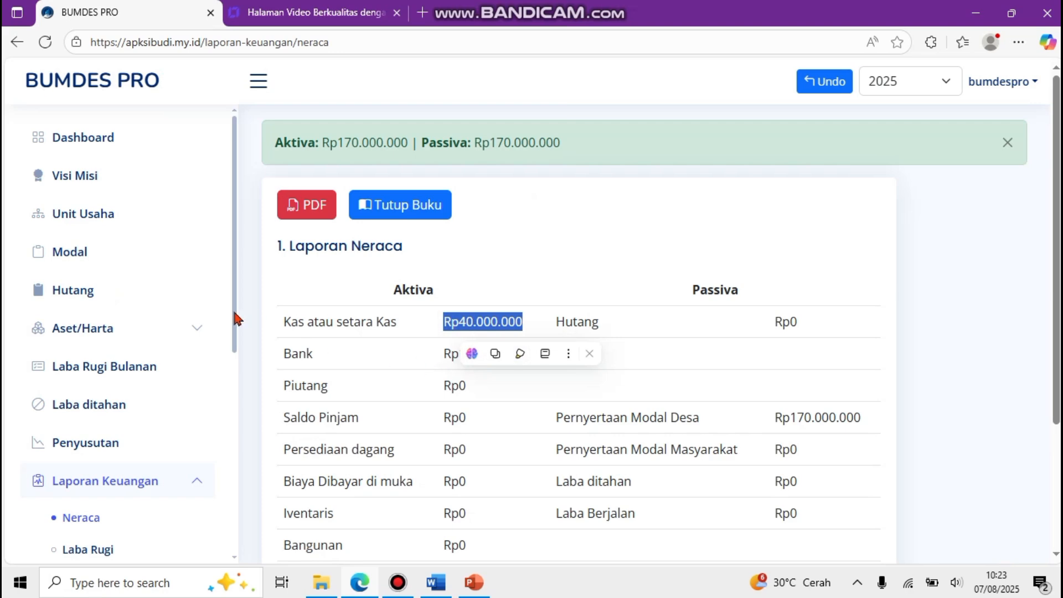
Step: Add a payment of 20.000.000 to Bank Jateng in the Kas Bank asset list
left_click(181, 336)
left_click(88, 404)
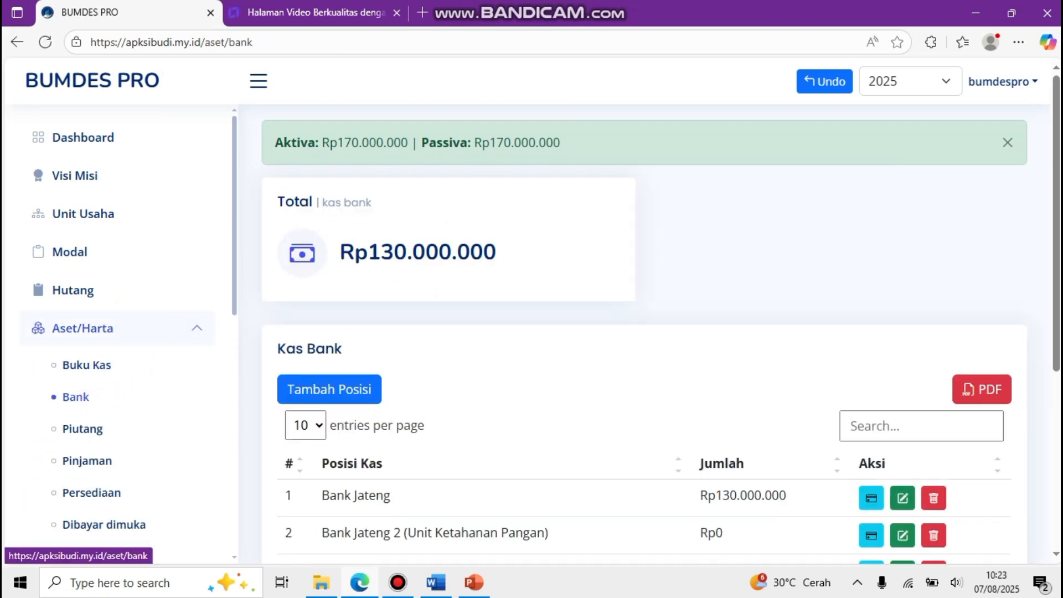
left_click_drag(1056, 330, 1057, 454)
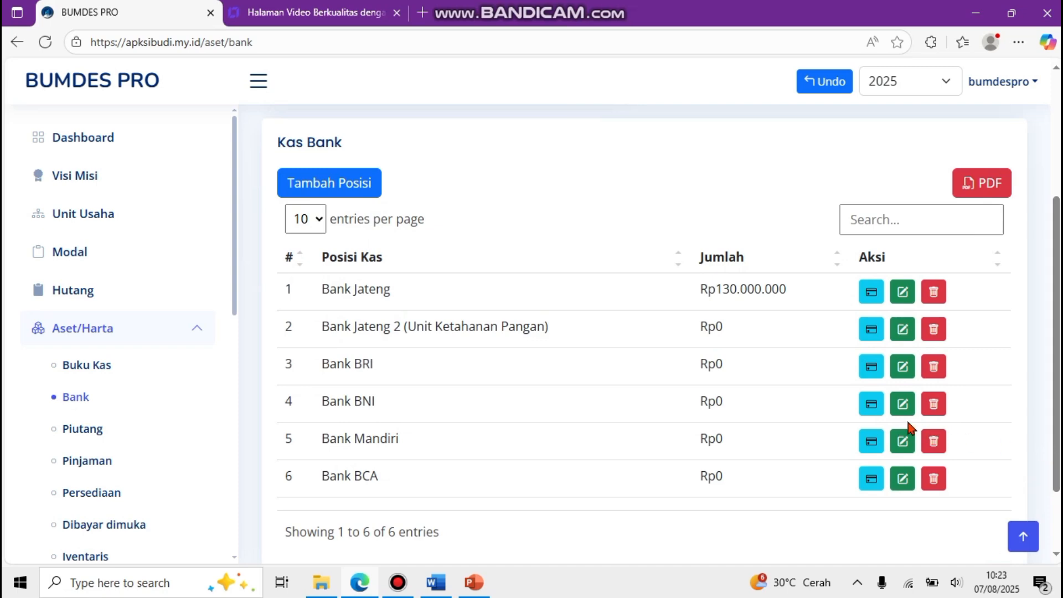
left_click(870, 291)
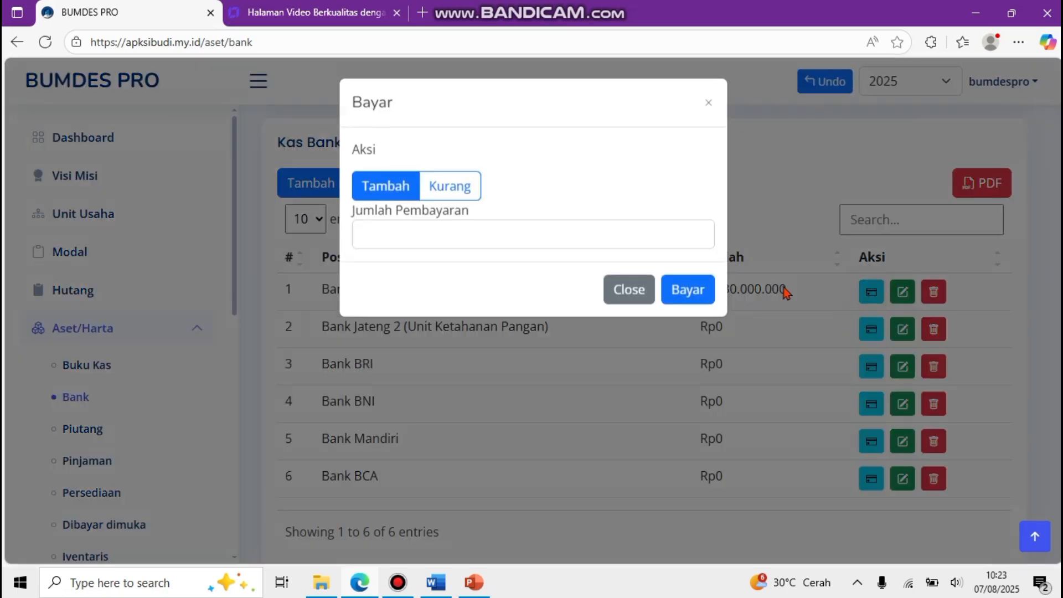
left_click(432, 235)
type("20")
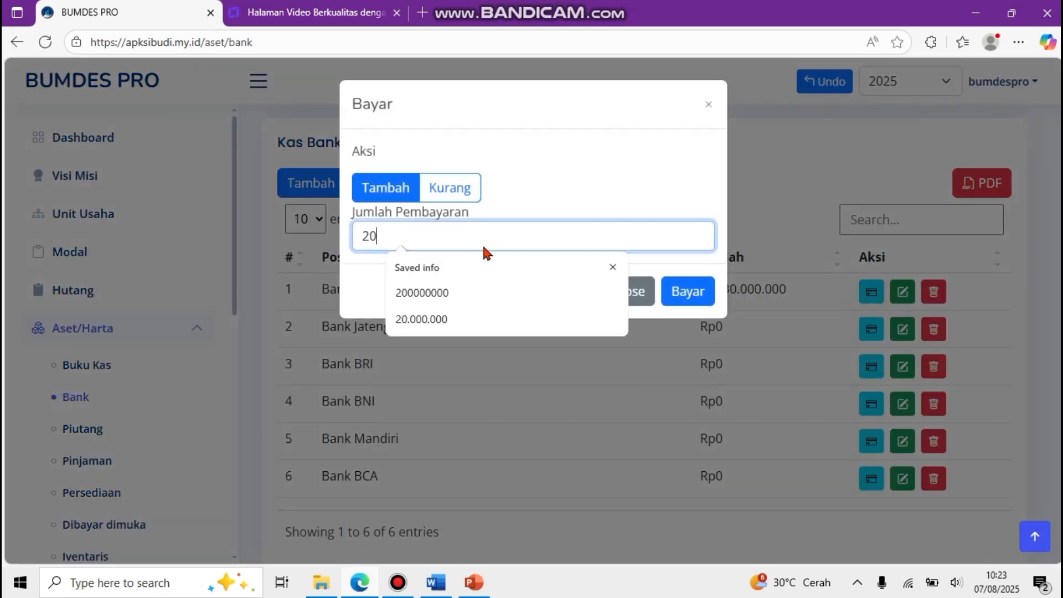
type(".000.000")
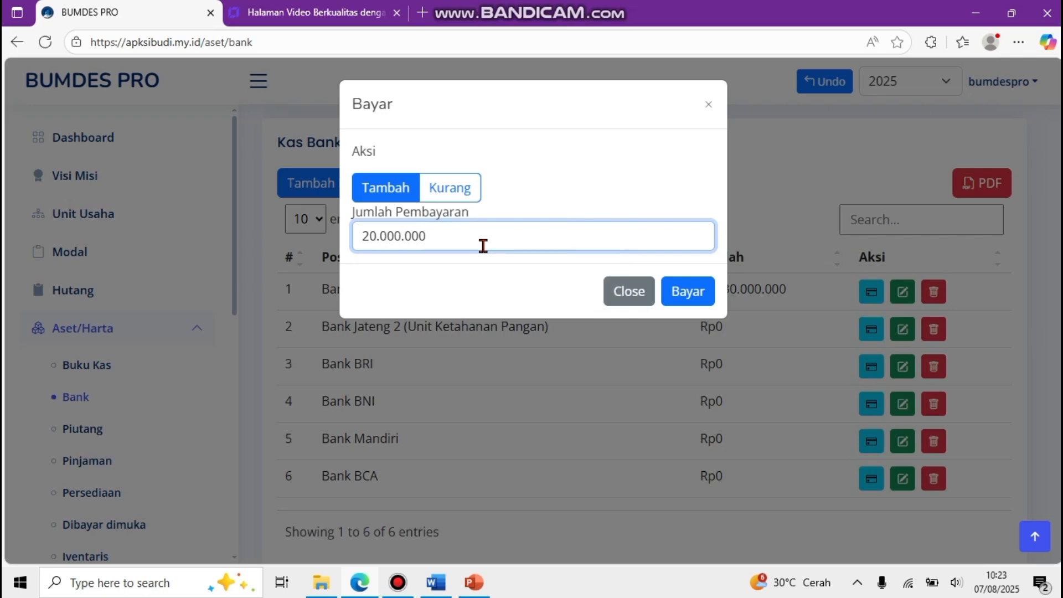
key("Return")
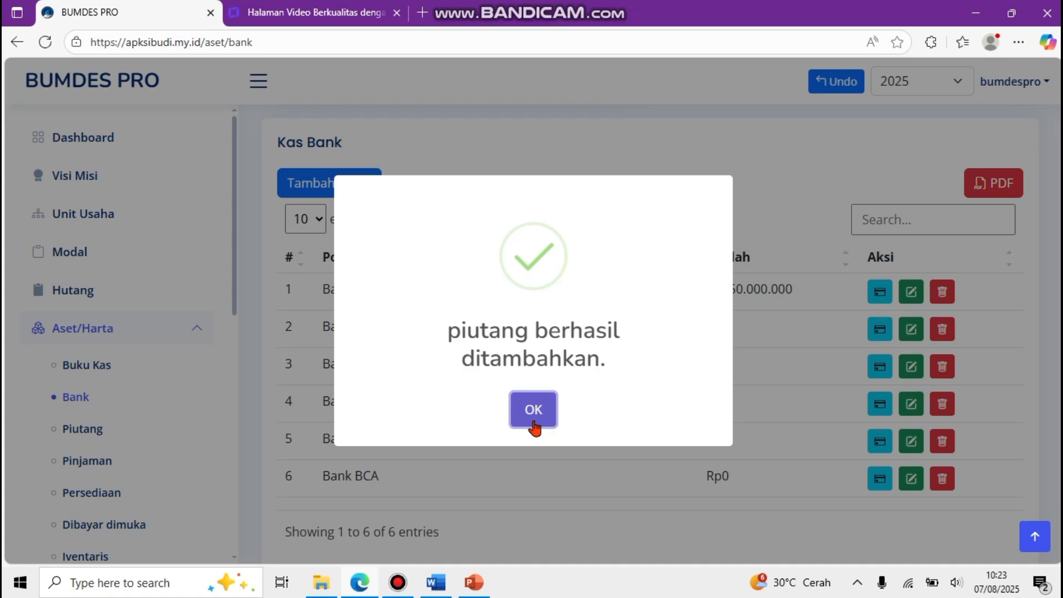
left_click(533, 413)
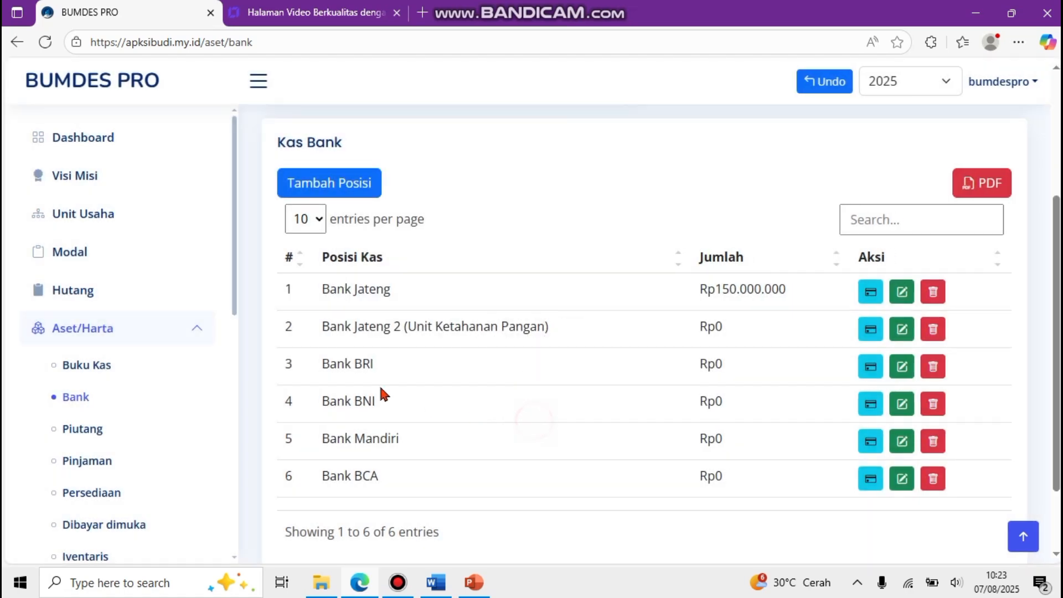
Step: Start another capital entry on the Modal page with Tahun 2025 and Sumber "CSR PT Mewah"
left_click(232, 383)
left_click_drag(232, 383, 245, 217)
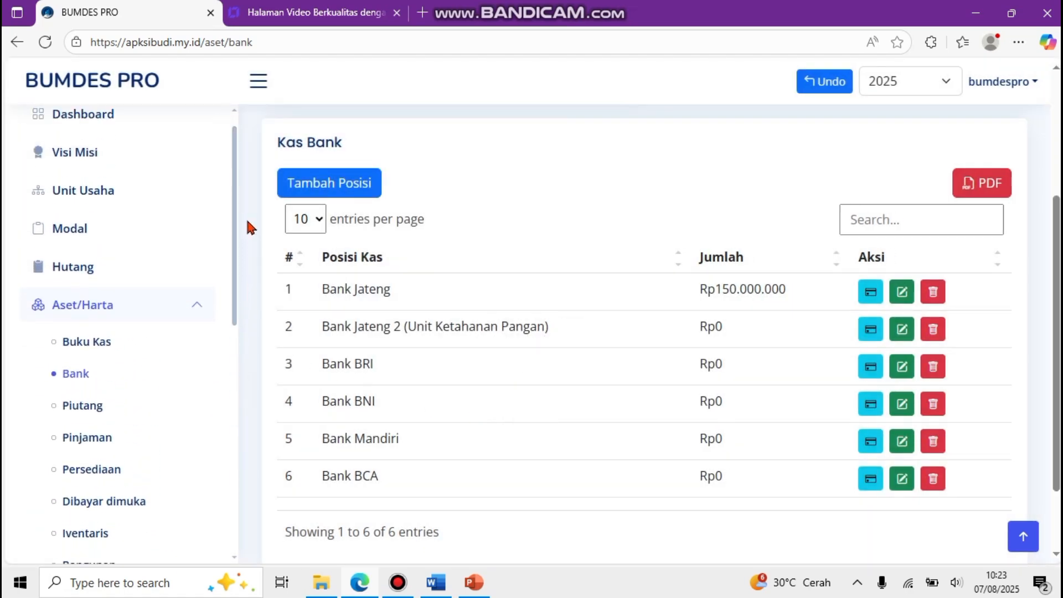
left_click(208, 232)
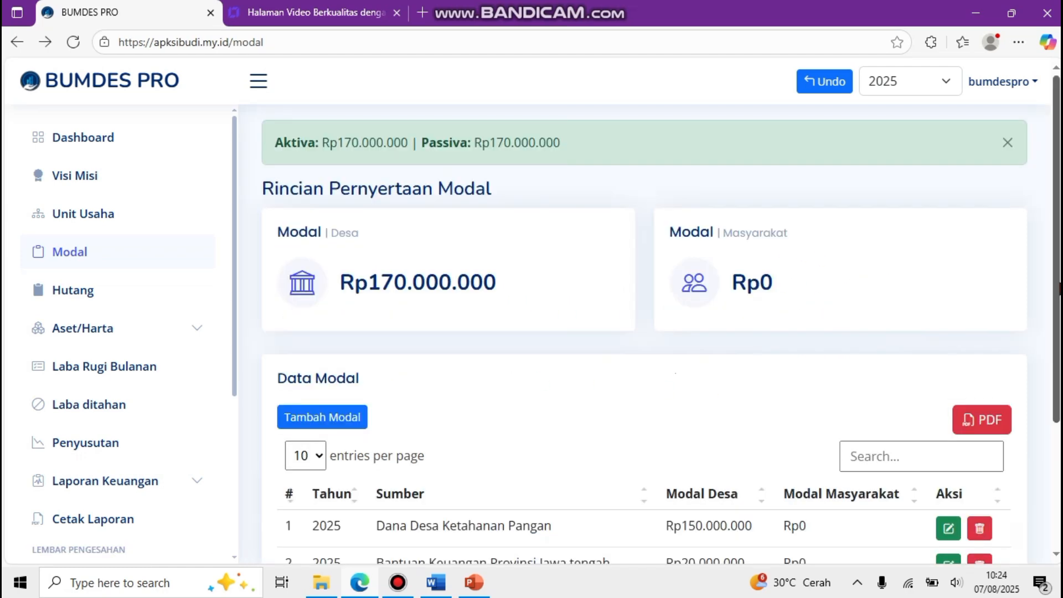
left_click_drag(1058, 282, 1058, 323)
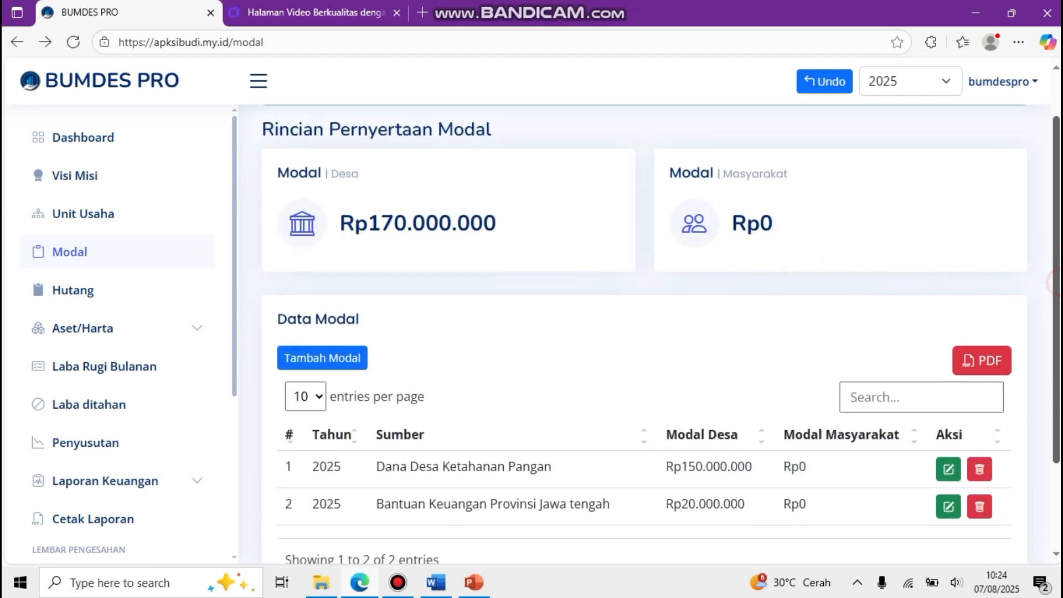
scroll(709, 274, "down", 2)
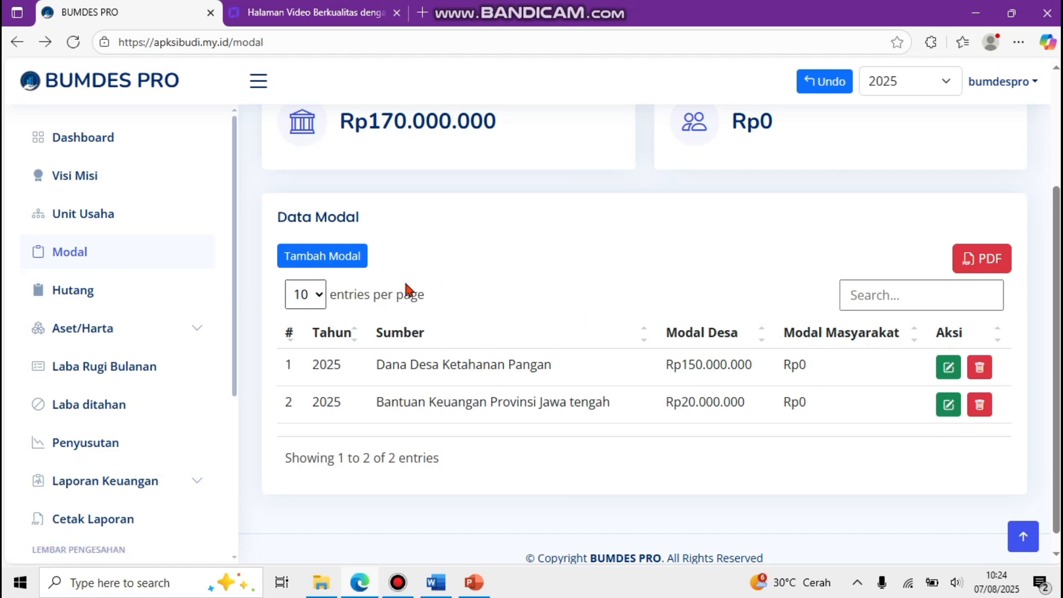
left_click(347, 260)
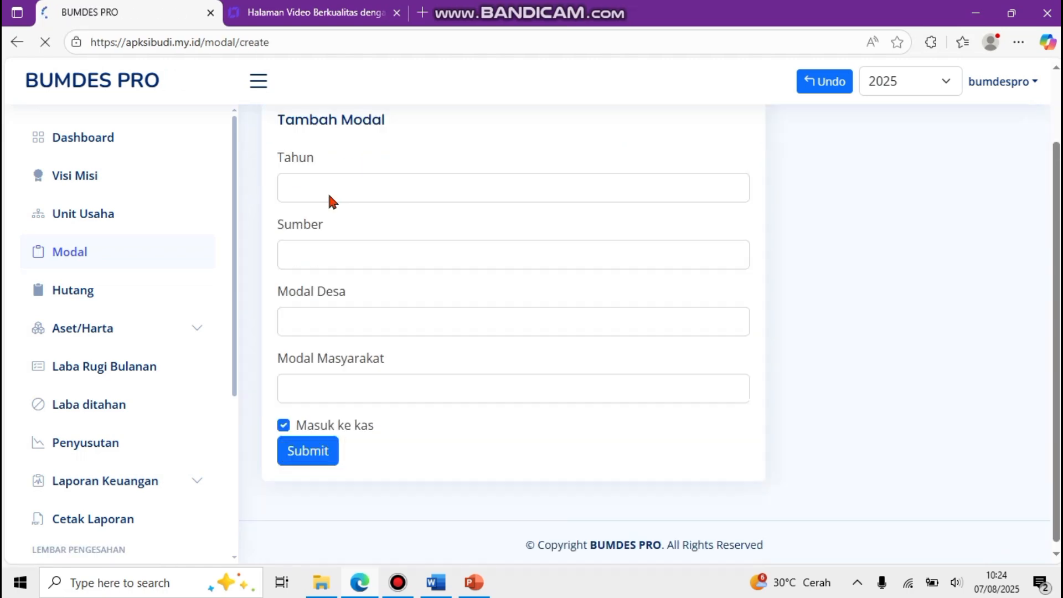
left_click(327, 189)
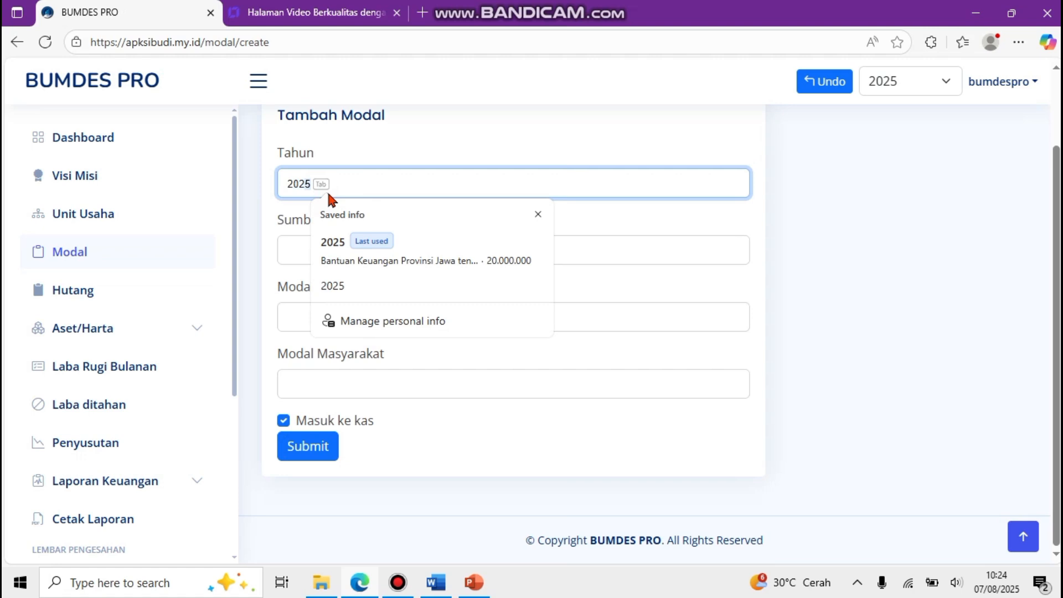
key("Tab")
key("Tab")
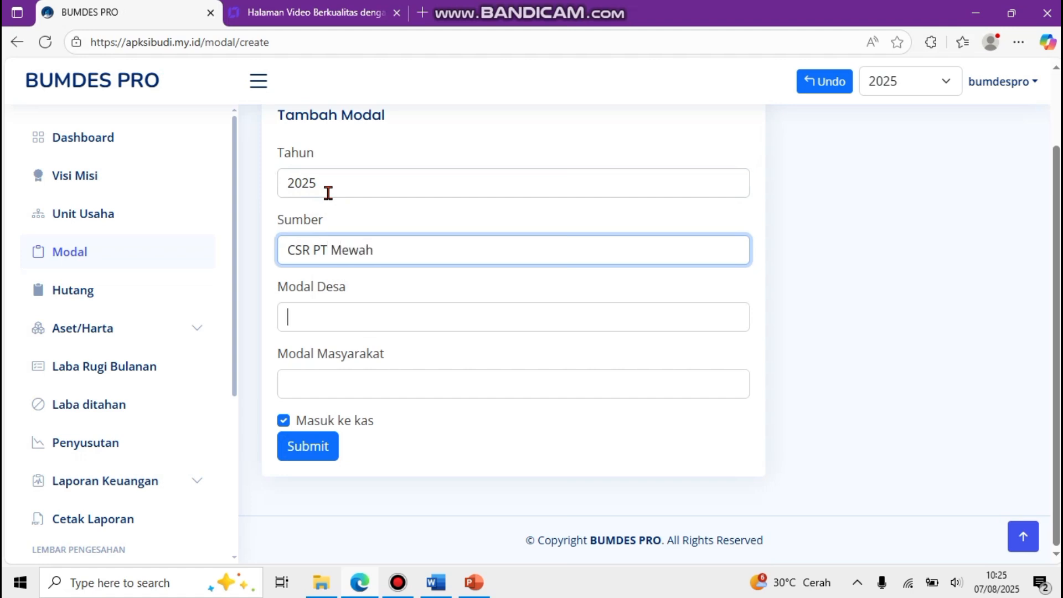
Step: Set Modal Masyarakat to 10.000.000, leaving Modal Desa empty, and submit the capital entry
key("Tab")
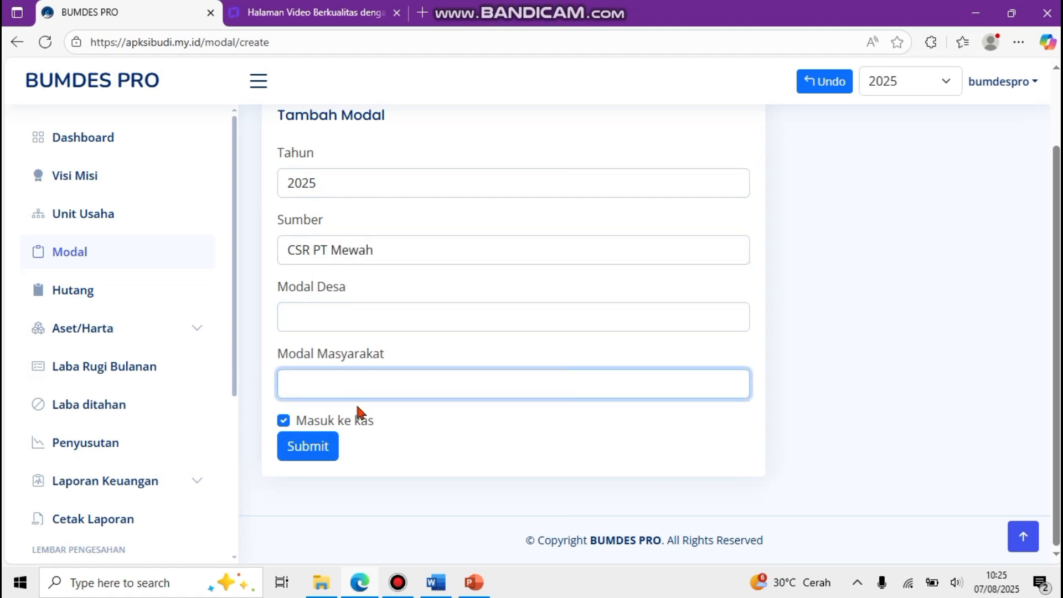
type("10.000.000")
left_click(305, 442)
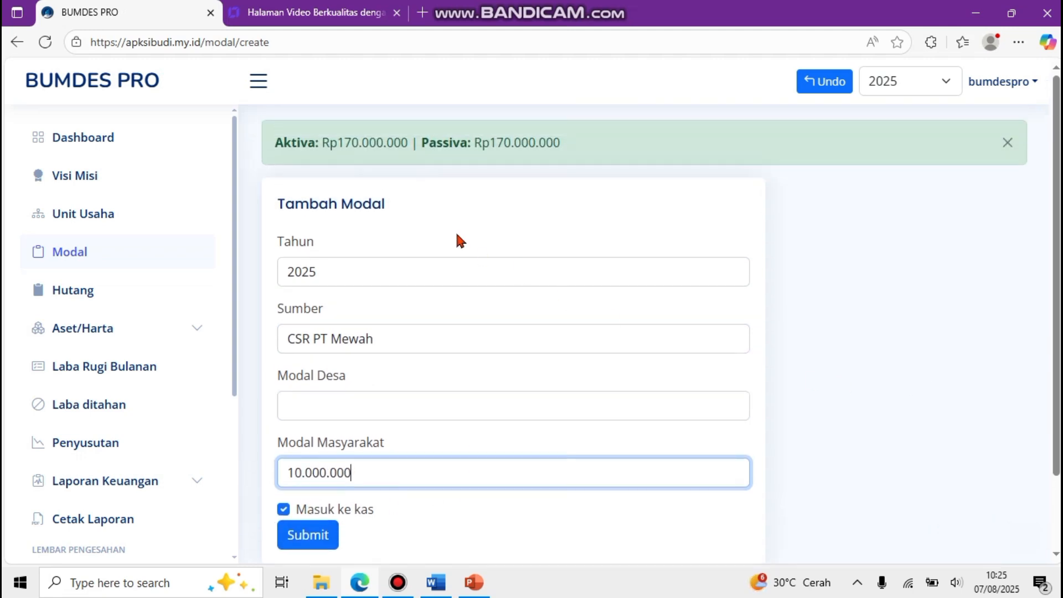
left_click(310, 540)
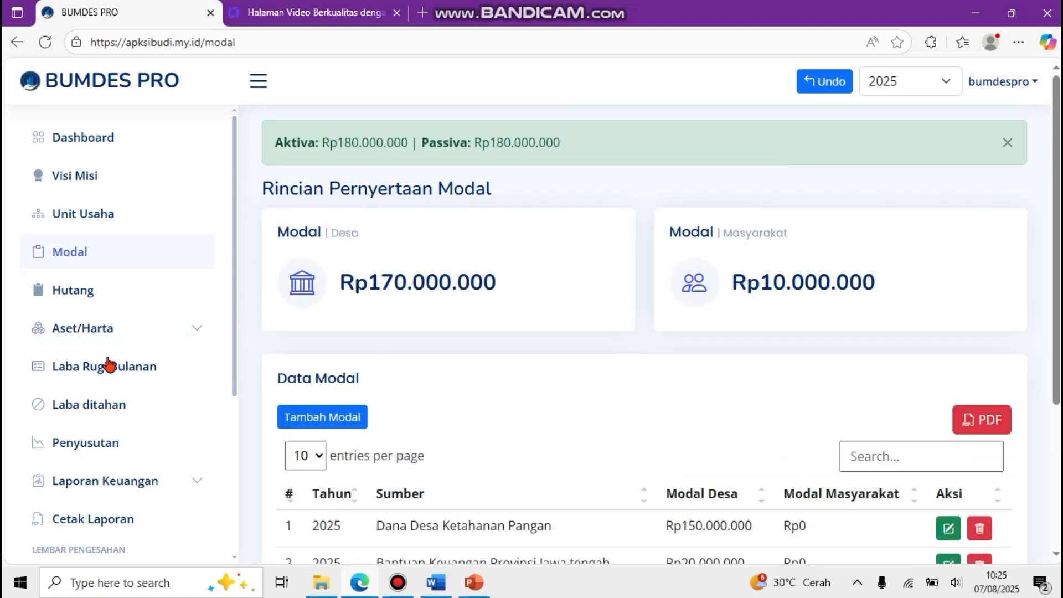
Step: Open the Neraca report again to check the cash, bank and community capital amounts
left_click(145, 480)
left_click(85, 519)
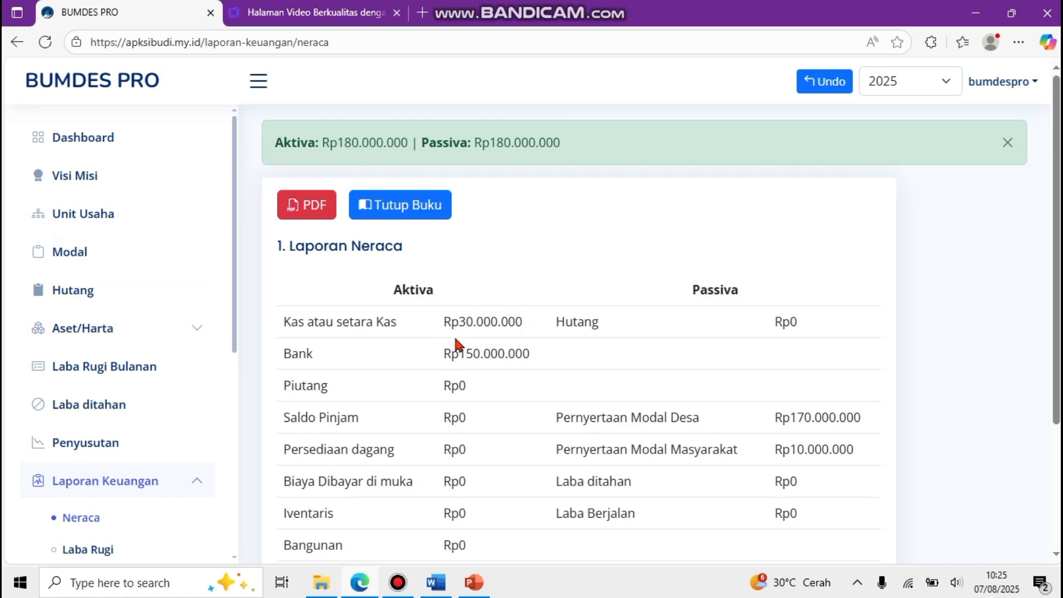
Step: Add a payment of 10.000.000 to Bank BRI in the Kas Bank asset list
left_click(174, 330)
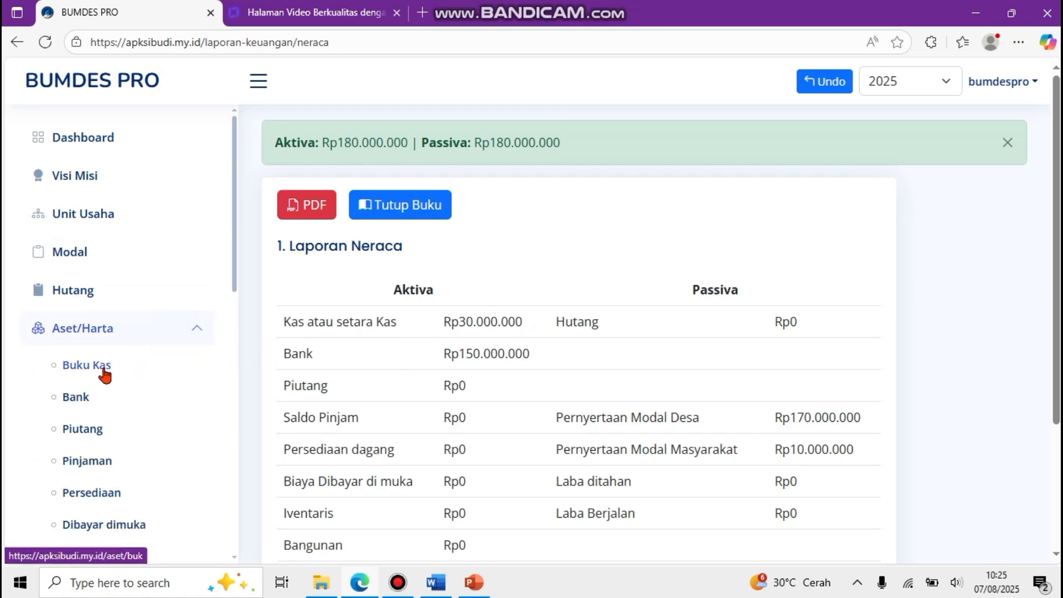
left_click(91, 398)
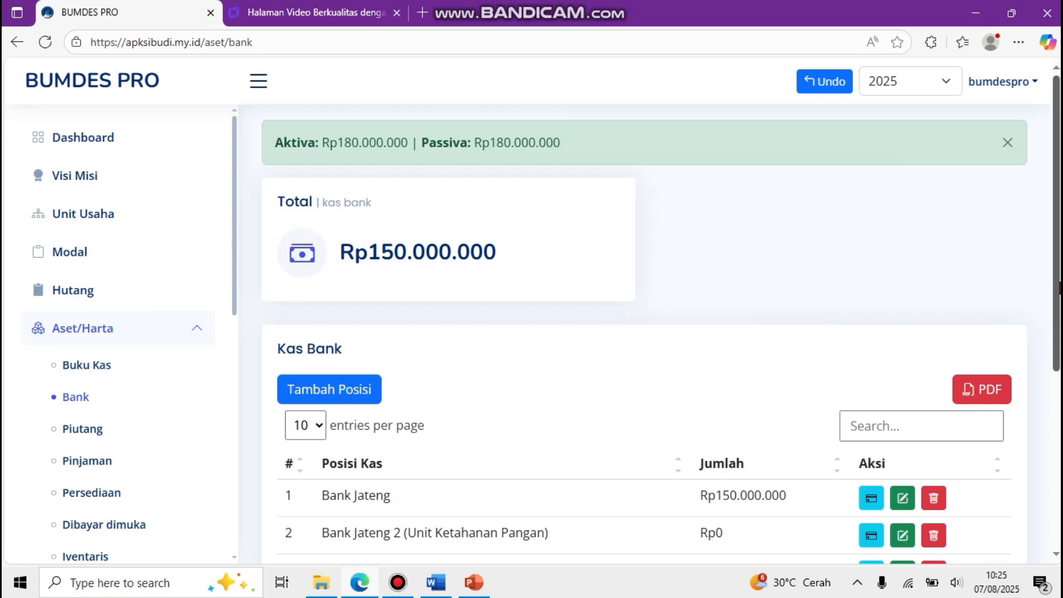
scroll(762, 410, "down", 3)
scroll(744, 397, "down", 1)
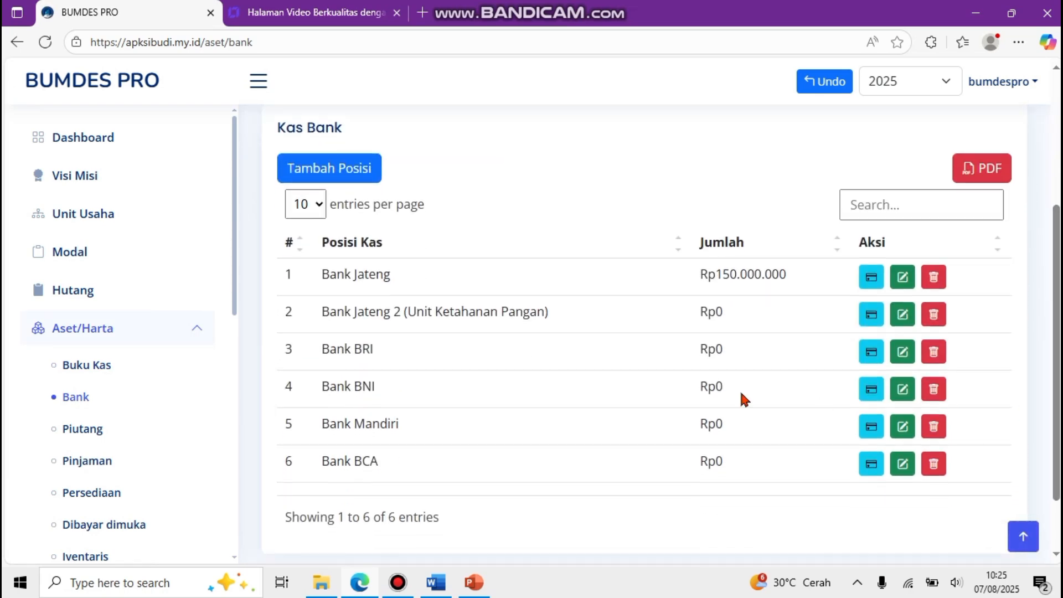
left_click(862, 351)
left_click(407, 236)
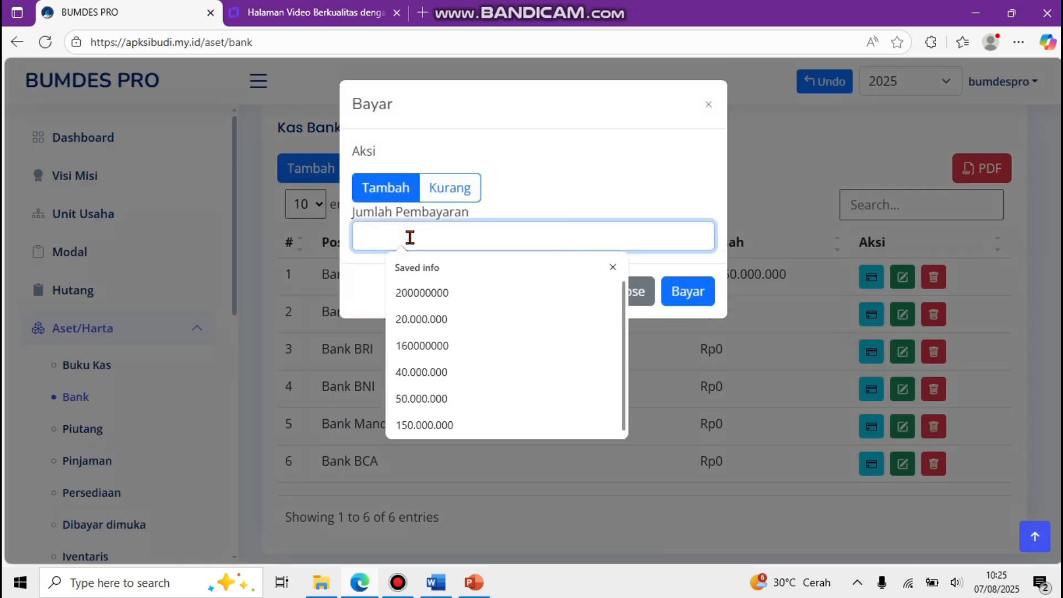
type("10.000.000")
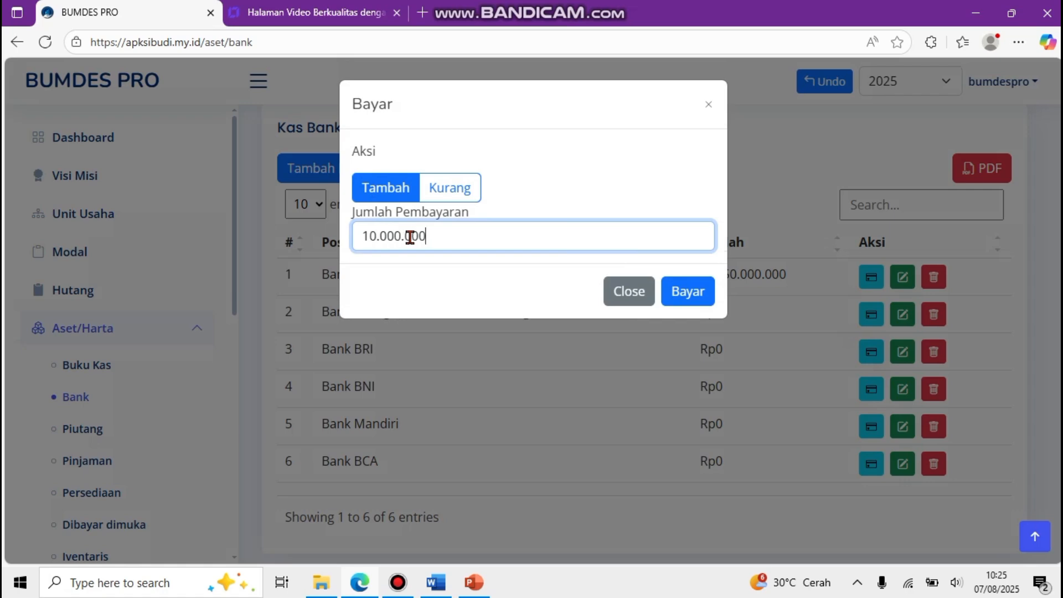
left_click(695, 294)
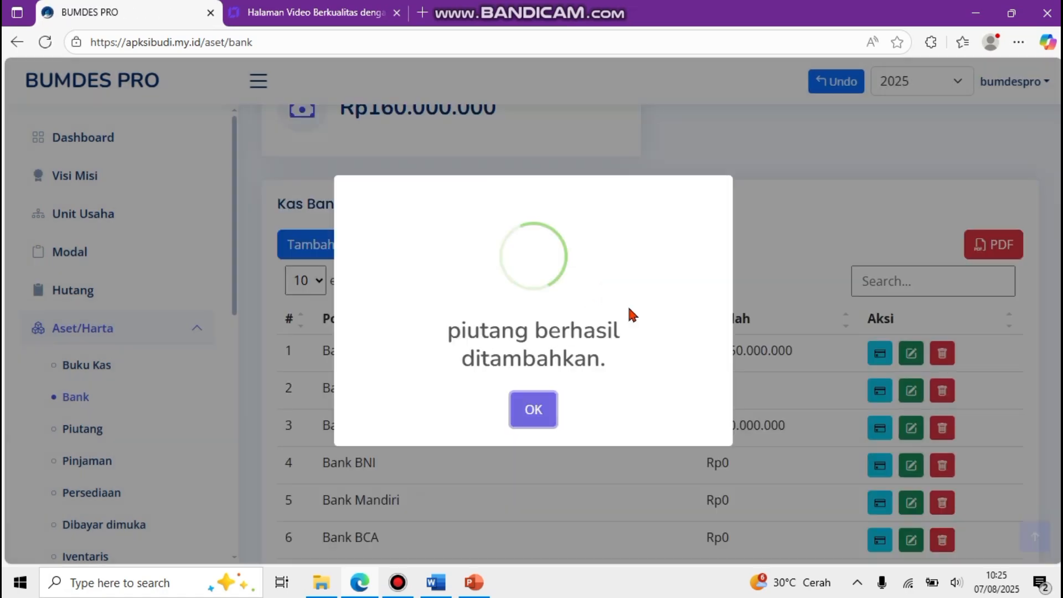
left_click(526, 410)
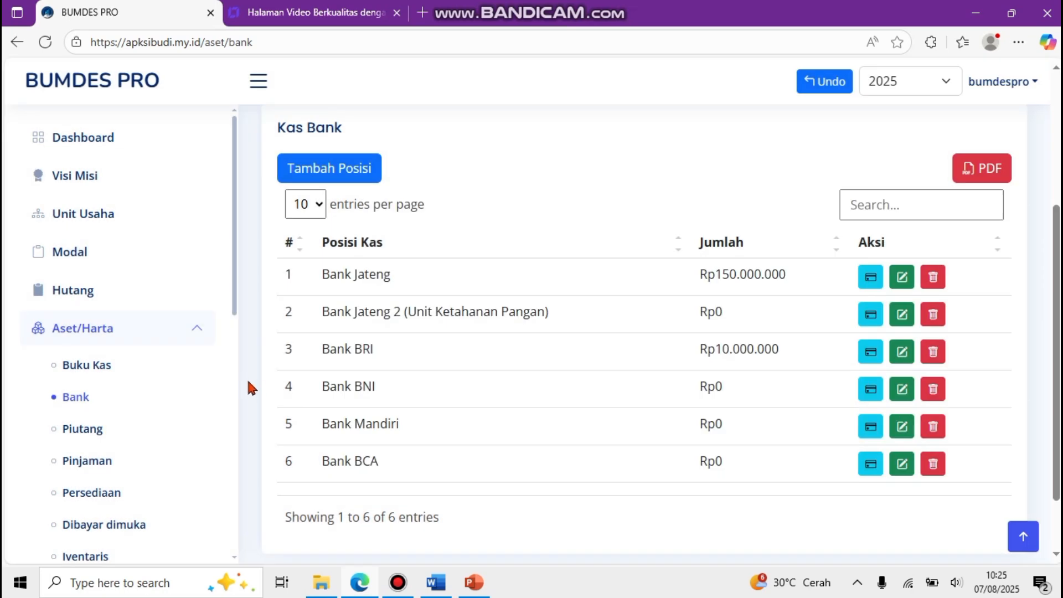
Step: Open the Neraca report to check the cash and bank amounts after the Bank BRI payment
scroll(232, 380, "down", 6)
left_click(154, 374)
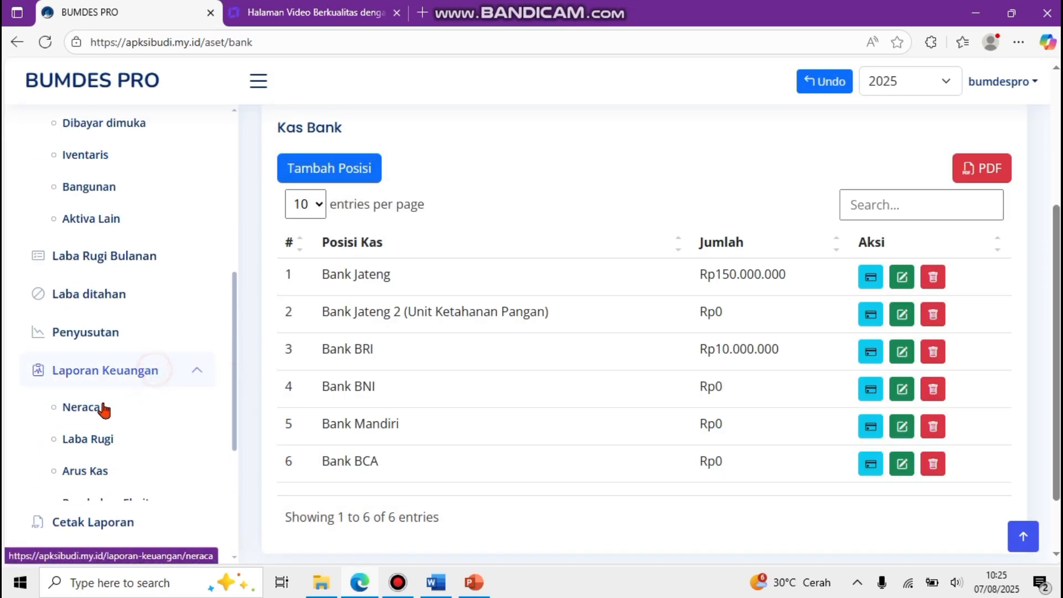
left_click(95, 409)
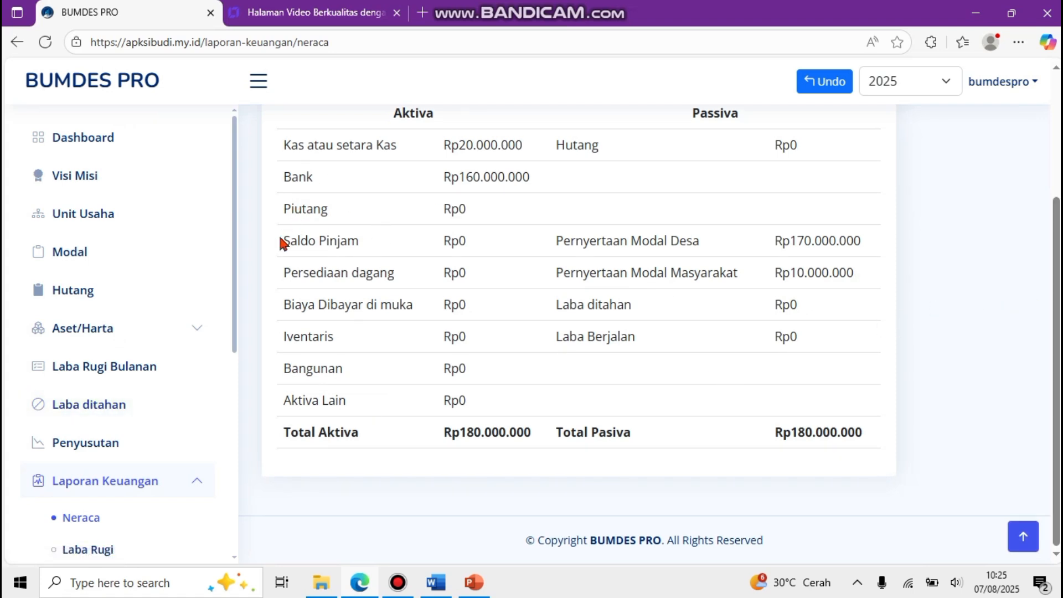
Step: Start a new receivable on the Piutang page dated 08/08/2025 and enter the person's name as Kreditur
left_click(197, 329)
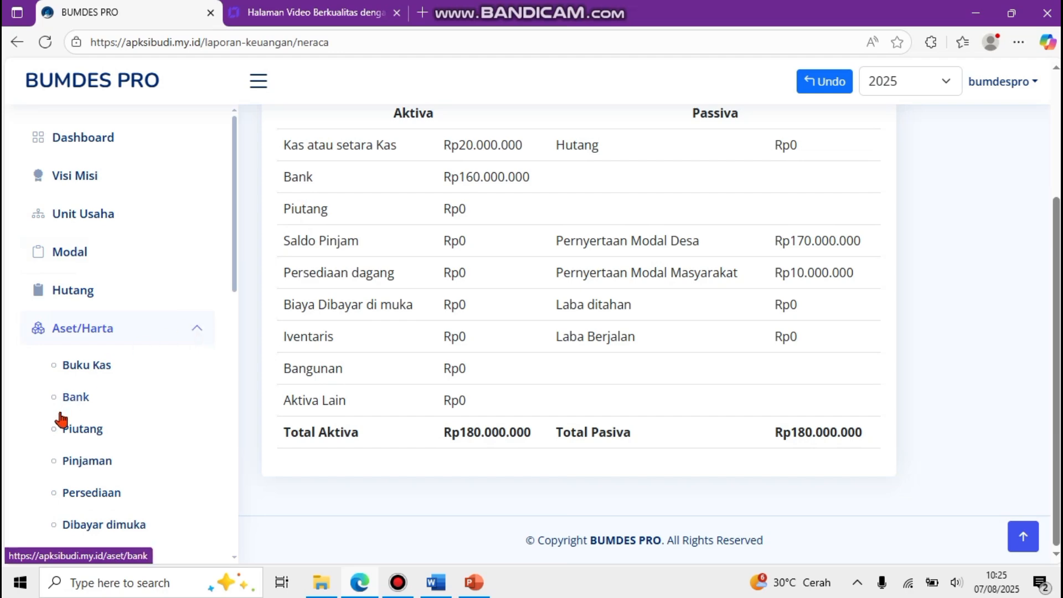
left_click(70, 428)
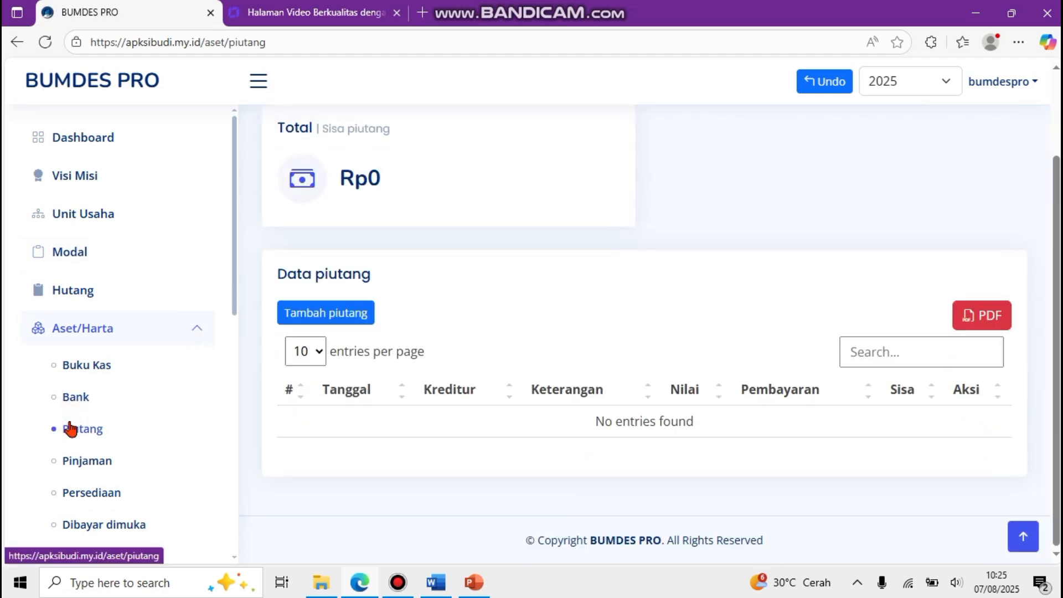
left_click(318, 320)
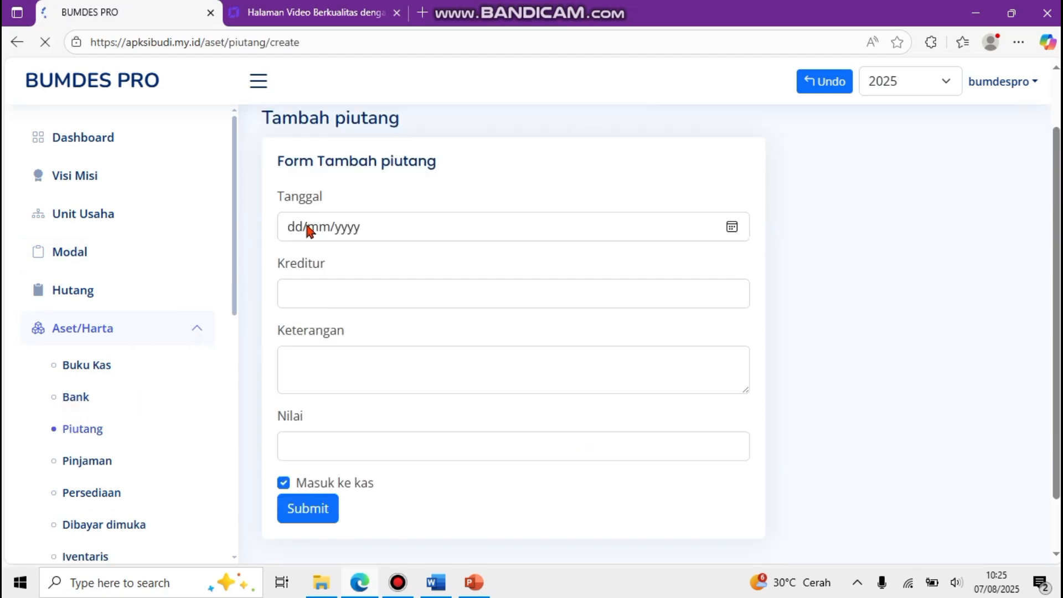
left_click(296, 198)
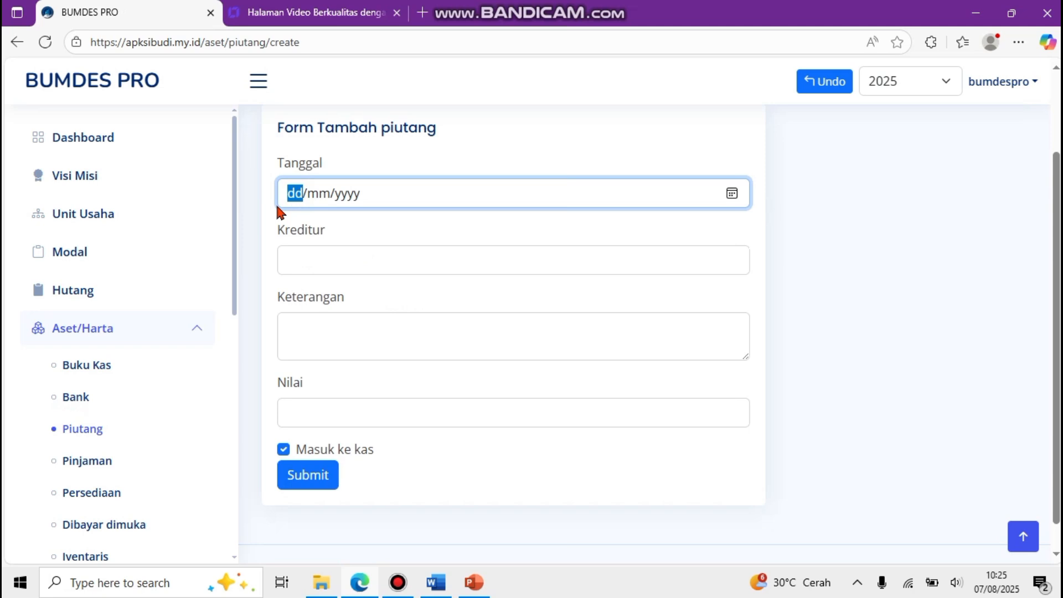
type("08082025")
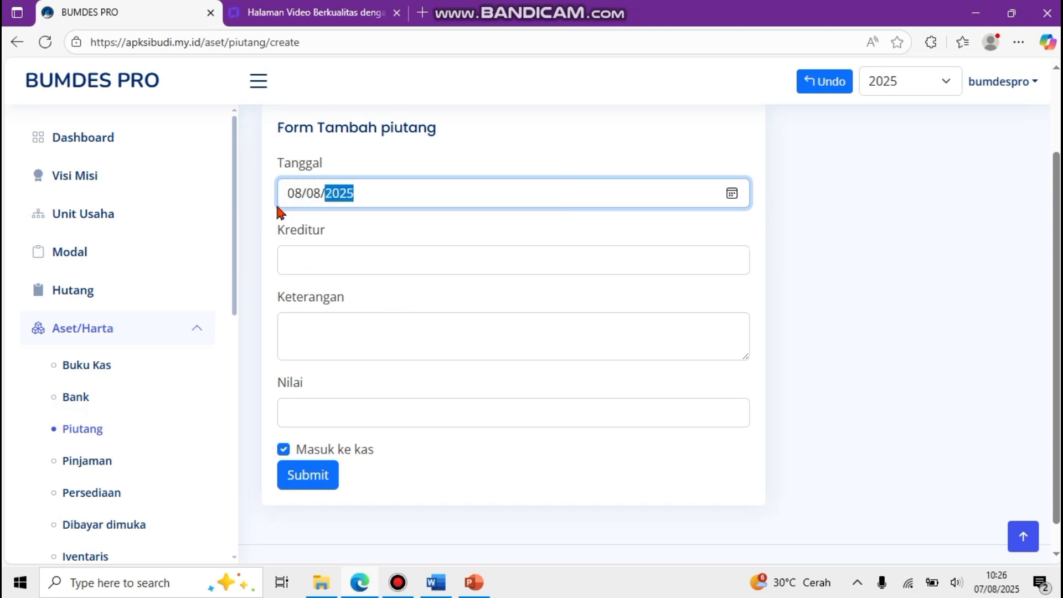
key("Tab")
key("Tab")
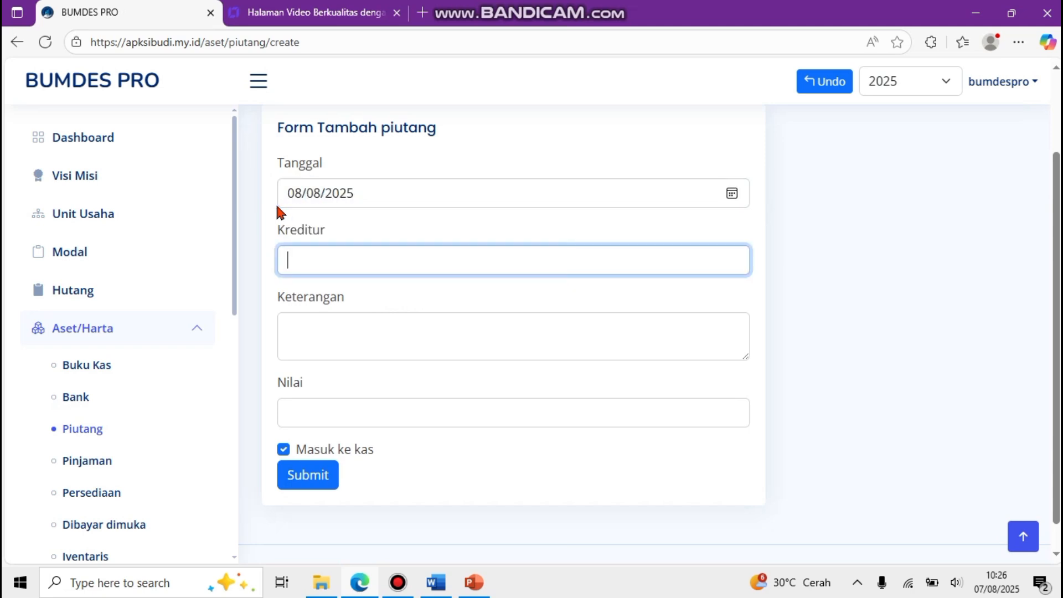
type("Putra")
key("Tab")
Step: Set the receivable's Keterangan to "Kasbon" and Nilai to 100.000, keep Masuk ke kas enabled, and submit it
type("K")
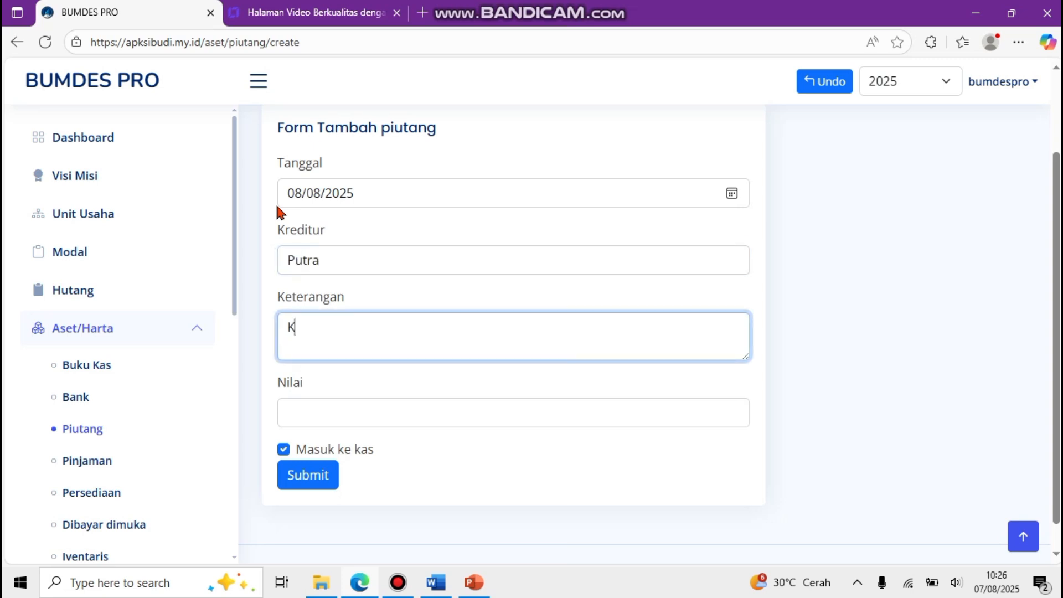
type("asbon")
key("Tab")
type("10")
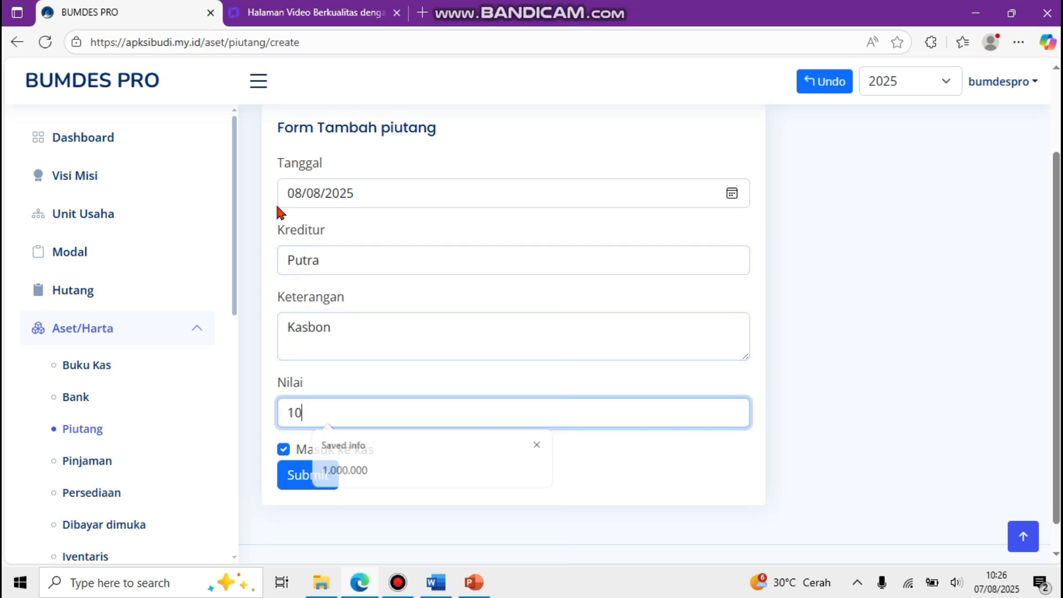
type("0.000")
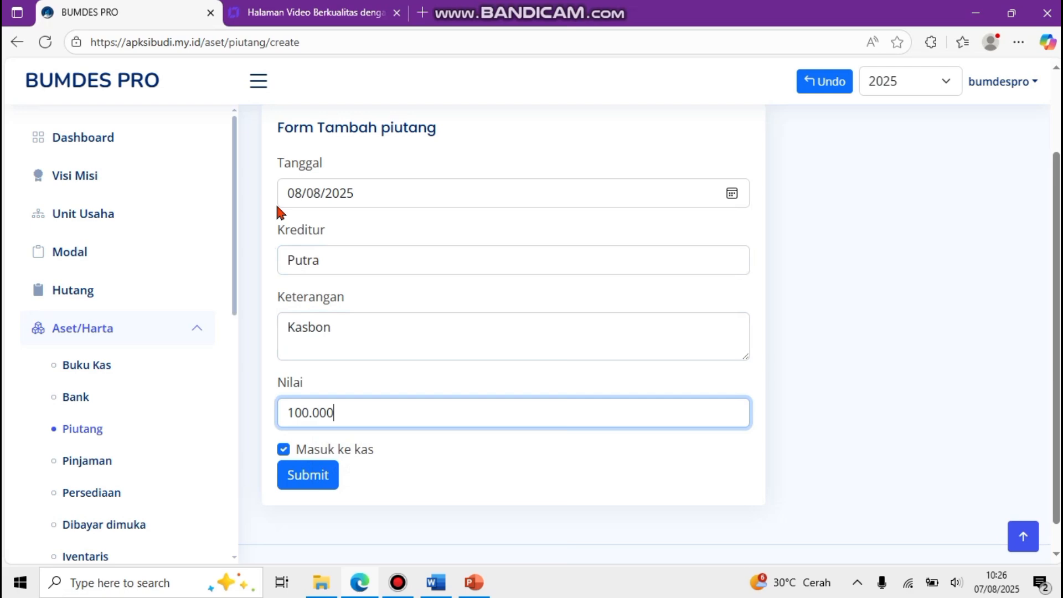
left_click(301, 476)
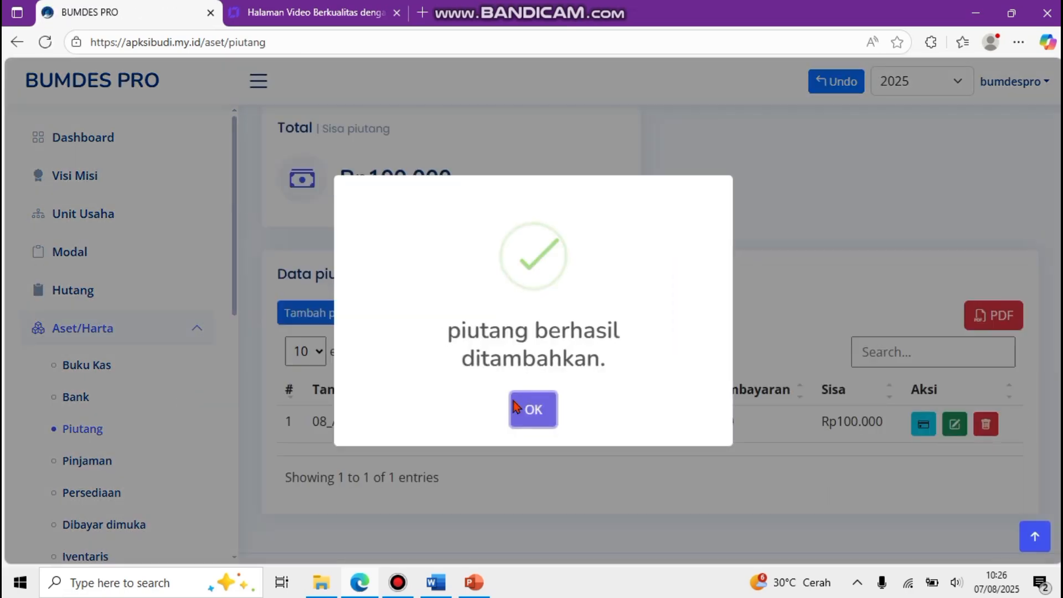
left_click(514, 407)
left_click_drag(446, 422, 460, 421)
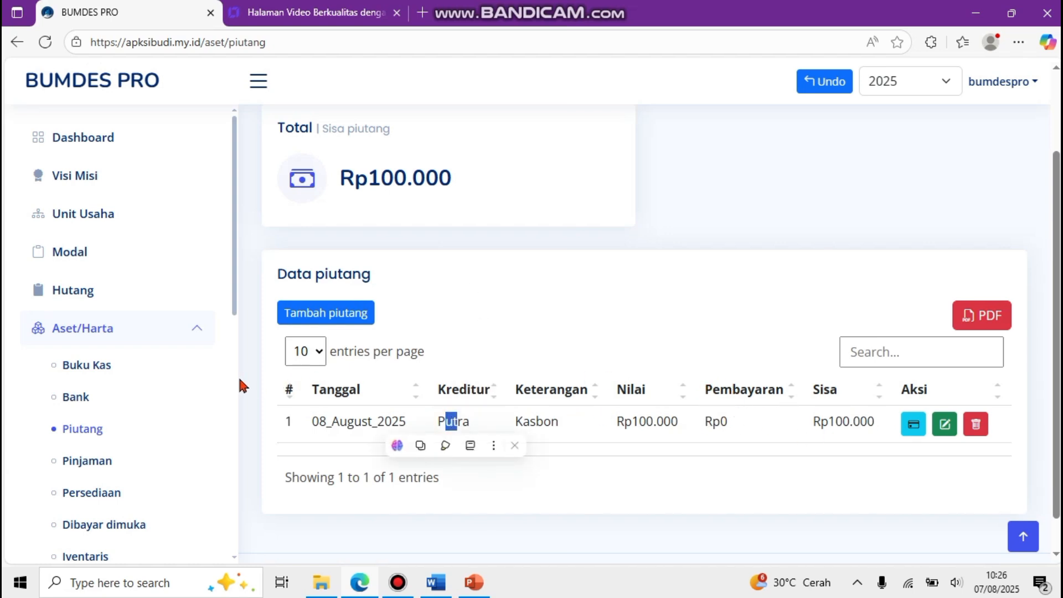
Step: Open the Neraca report and check the Piutang amount against the cash balance
scroll(231, 373, "down", 7)
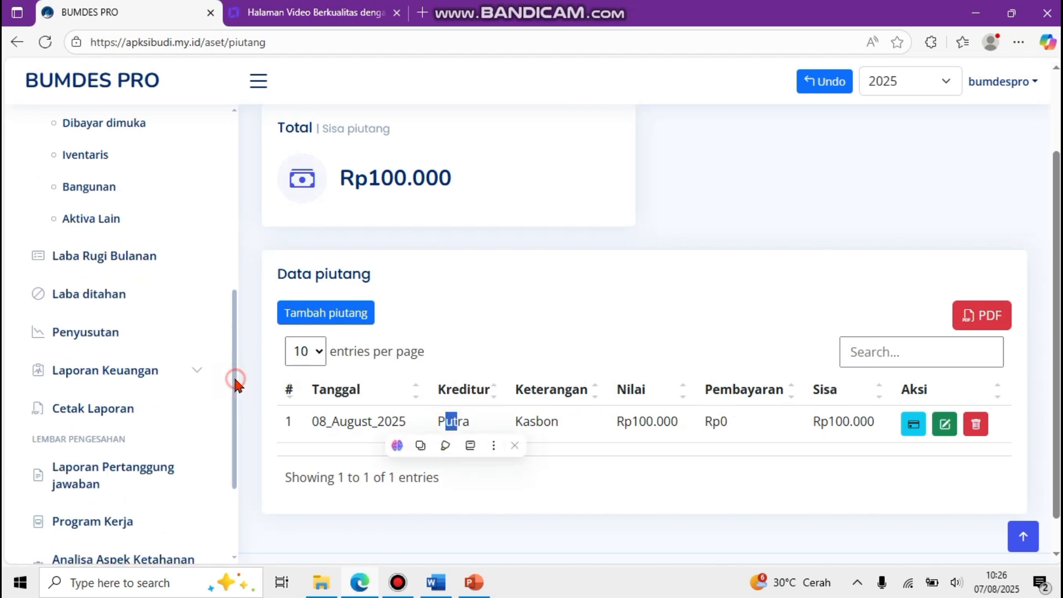
left_click(94, 379)
left_click(78, 407)
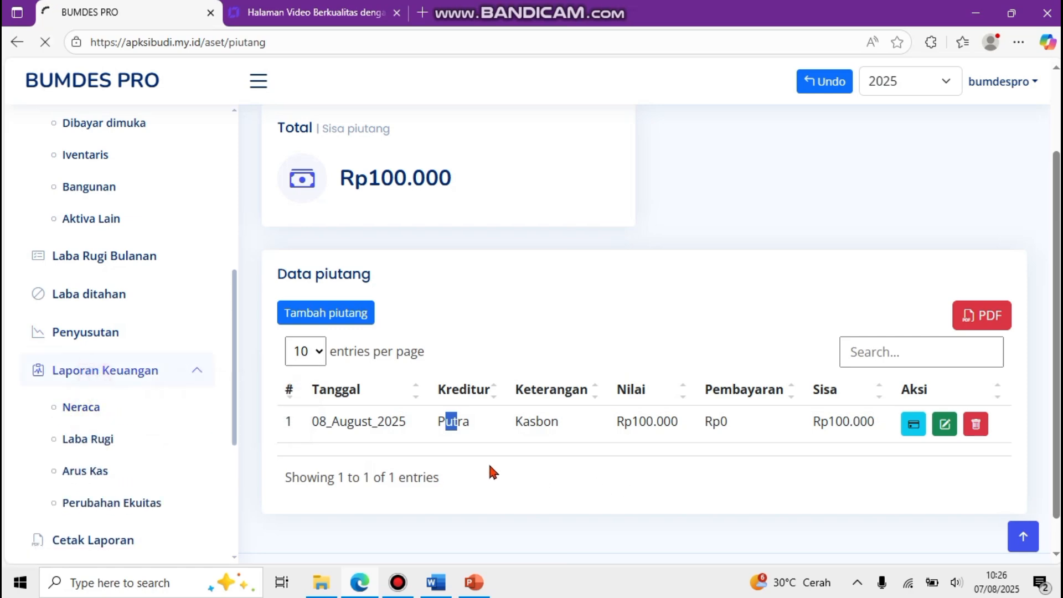
scroll(435, 379, "down", 2)
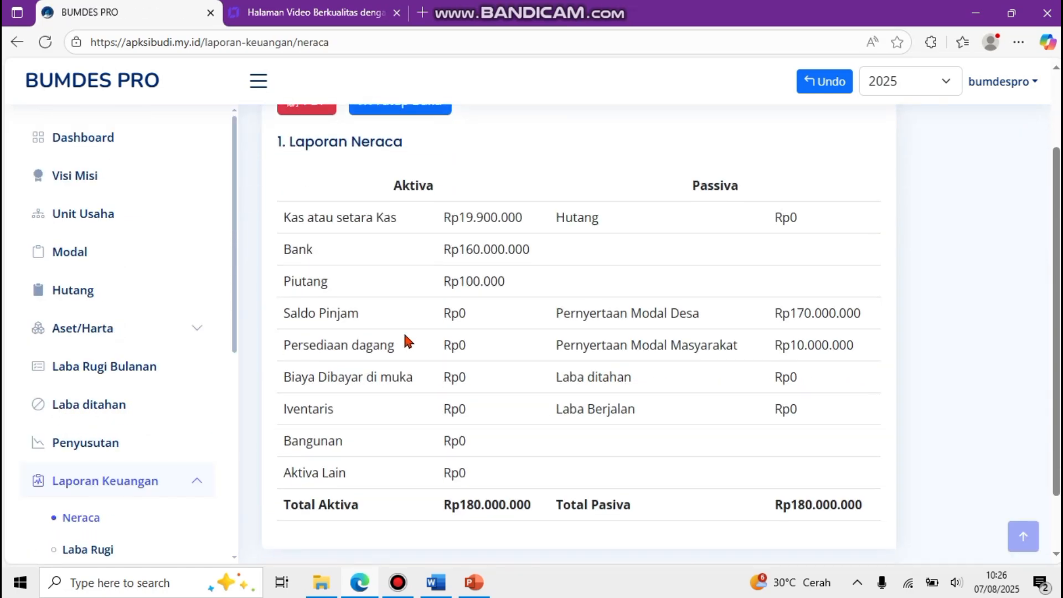
left_click_drag(441, 281, 505, 278)
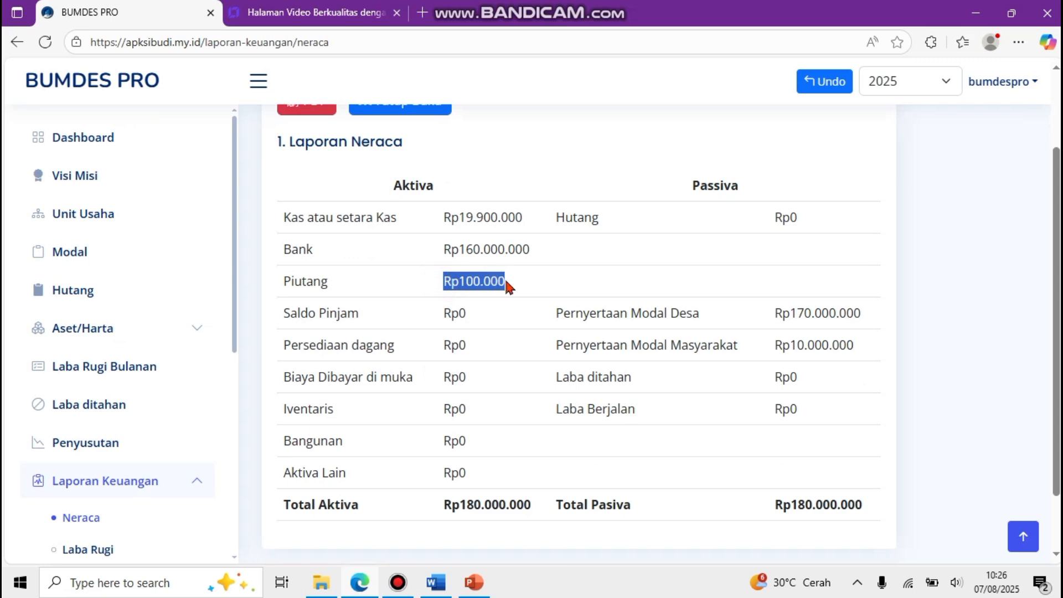
left_click(340, 290)
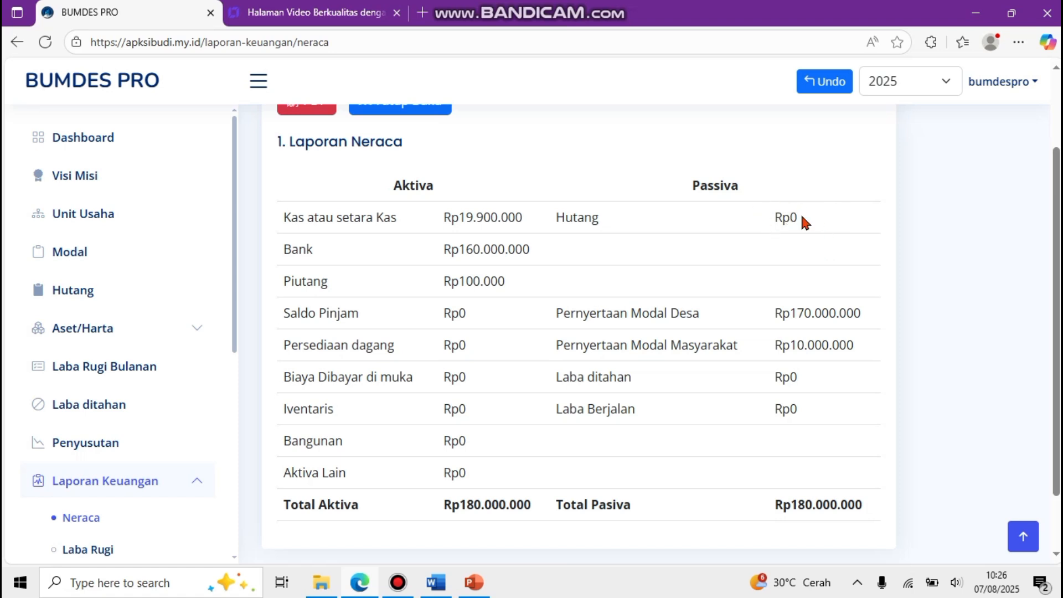
Step: Add a debt on the Hutang page with Kreditur "CV Berlian", Keterangan "Pembyaran Tempo" and Nilai 1.000.000
left_click(88, 293)
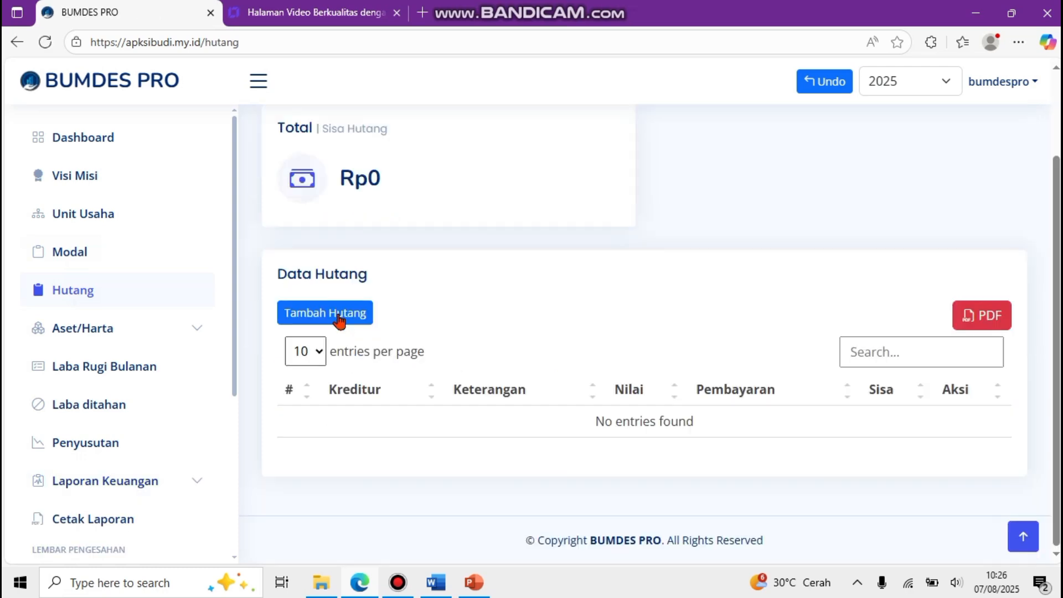
left_click(338, 311)
left_click(311, 249)
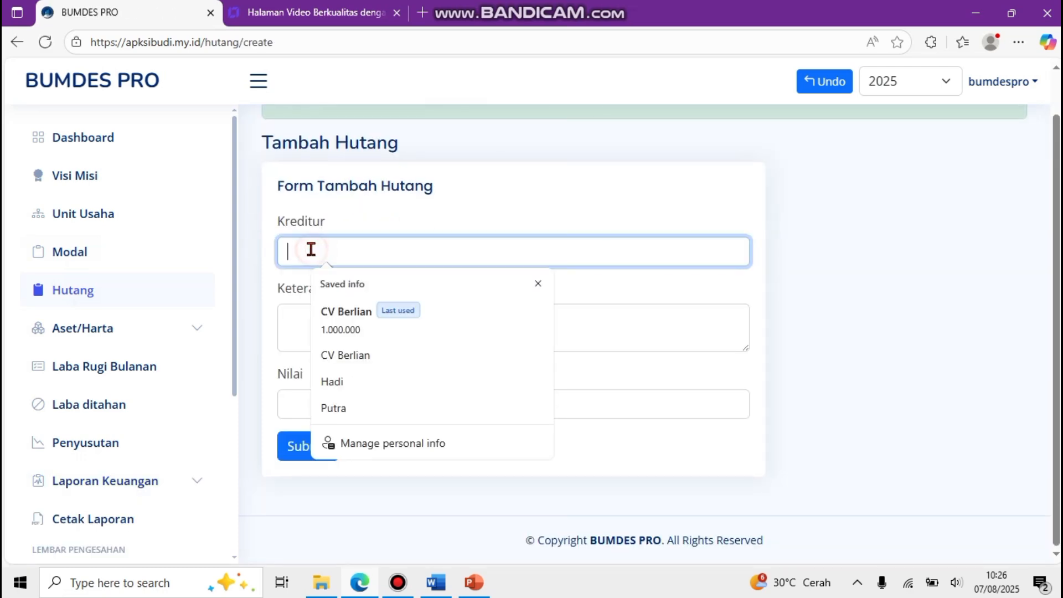
left_click(366, 325)
left_click(360, 321)
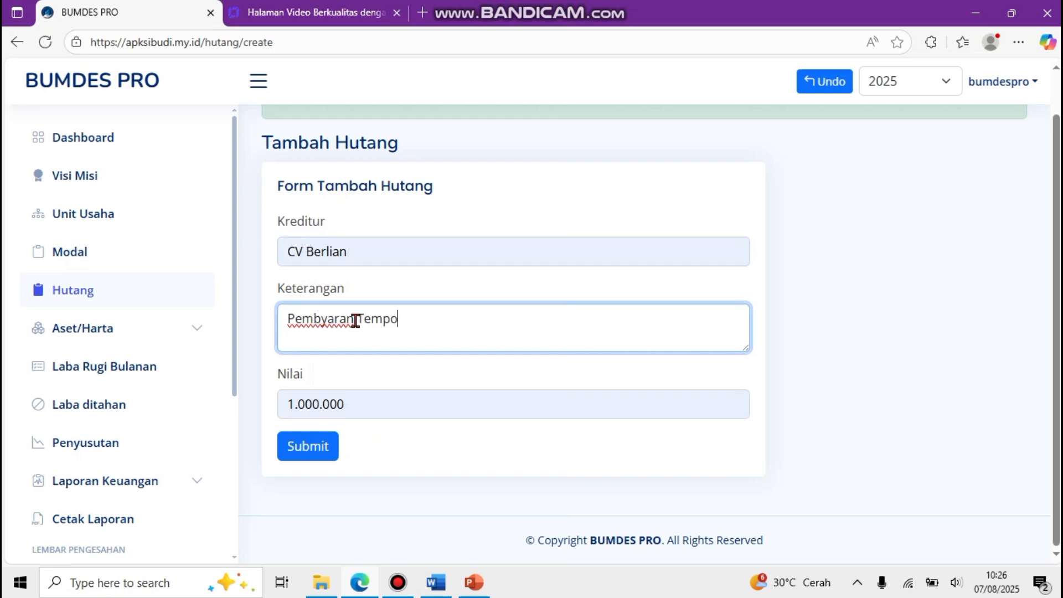
left_click(308, 447)
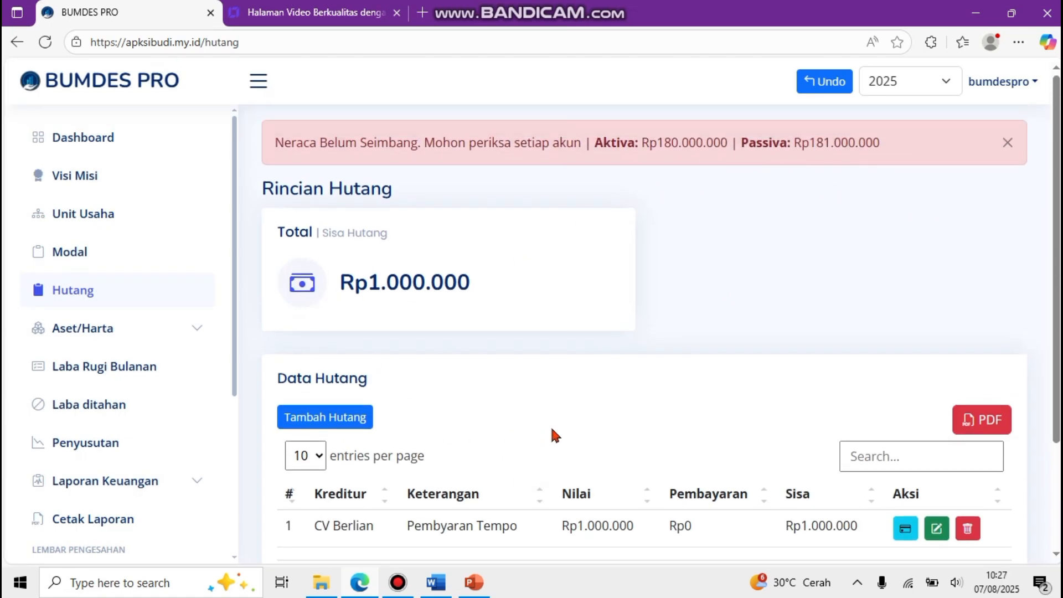
Step: Start a new item on the Persediaan page dated 08/08/2025 with "HVS" as the Item name
left_click(151, 331)
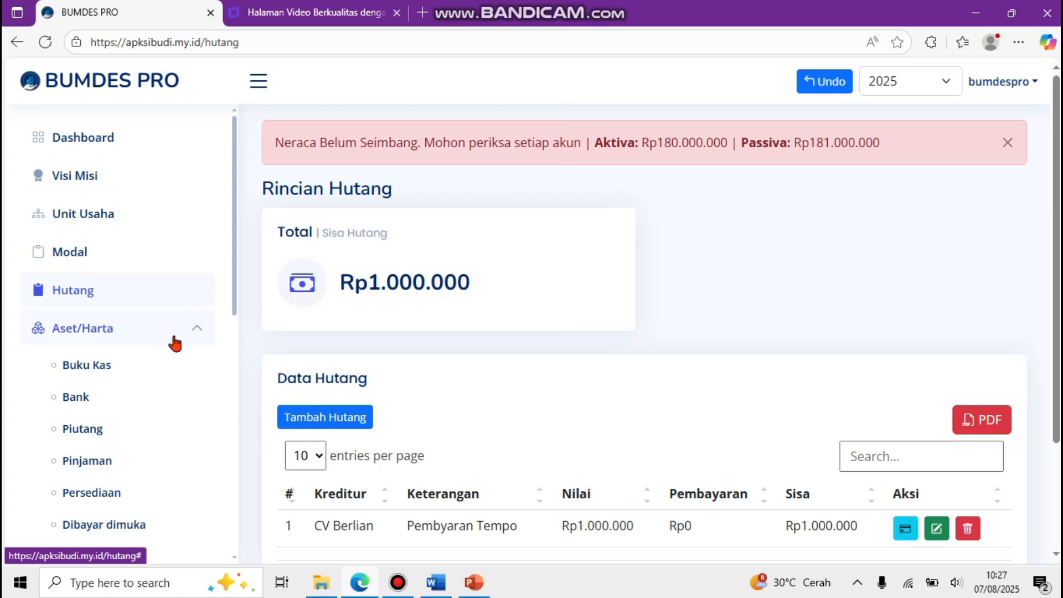
left_click(95, 494)
scroll(609, 437, "down", 5)
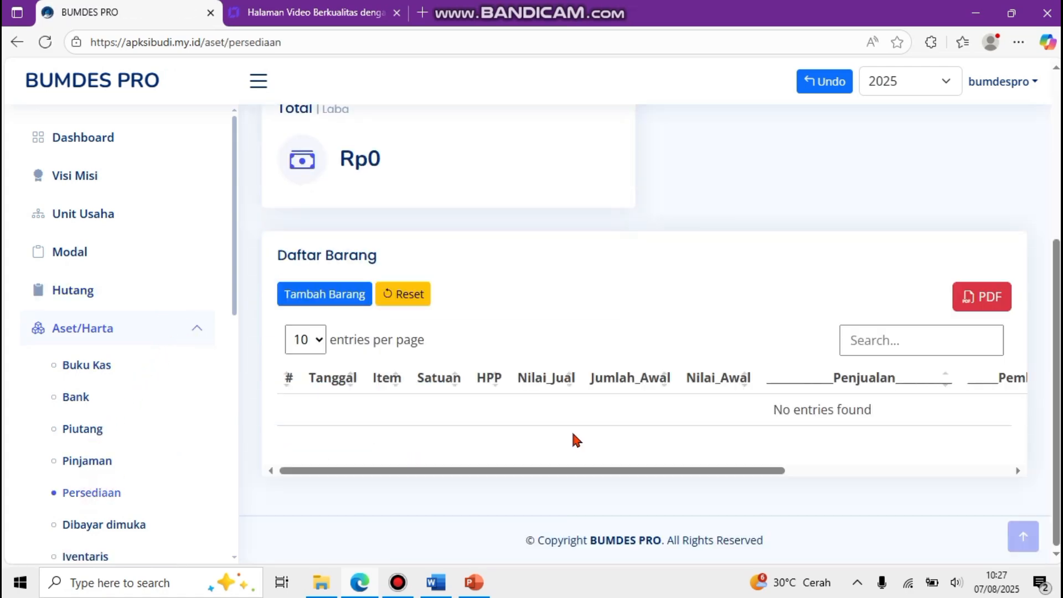
left_click(315, 299)
scroll(321, 302, "down", 5)
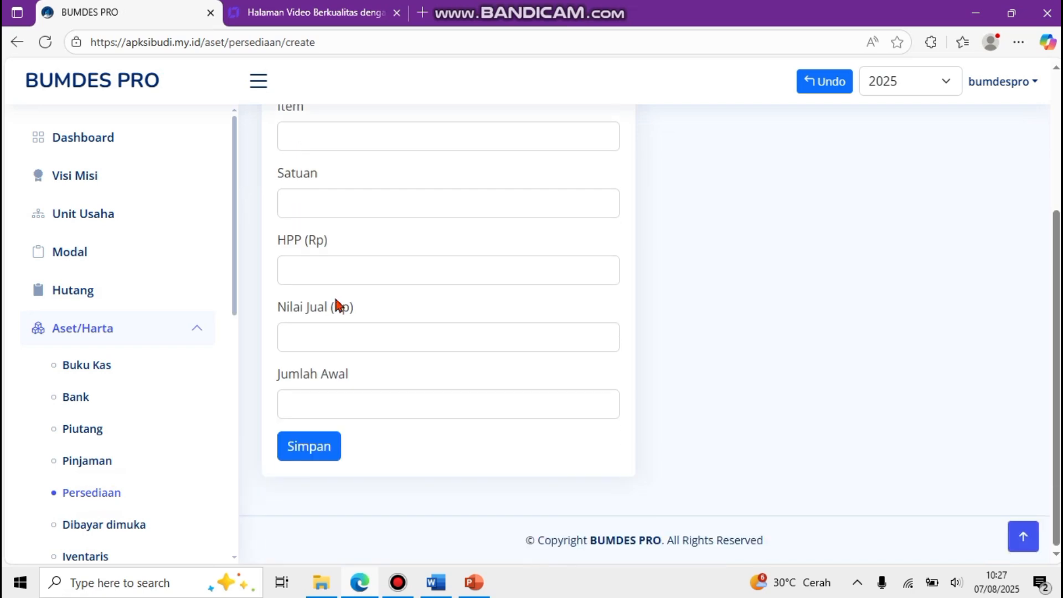
scroll(360, 297, "up", 5)
left_click(299, 275)
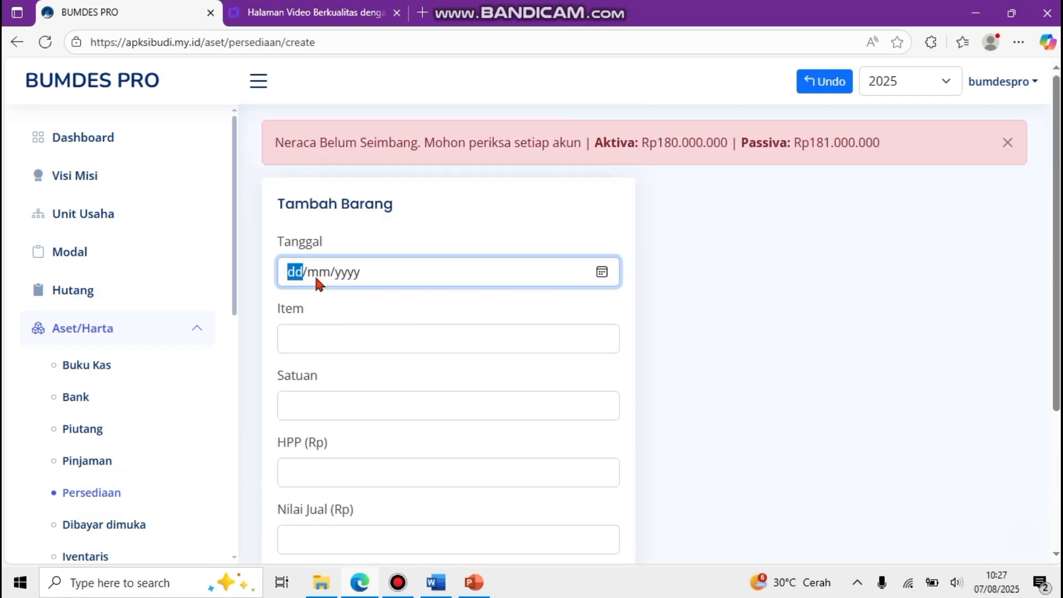
type("0808202")
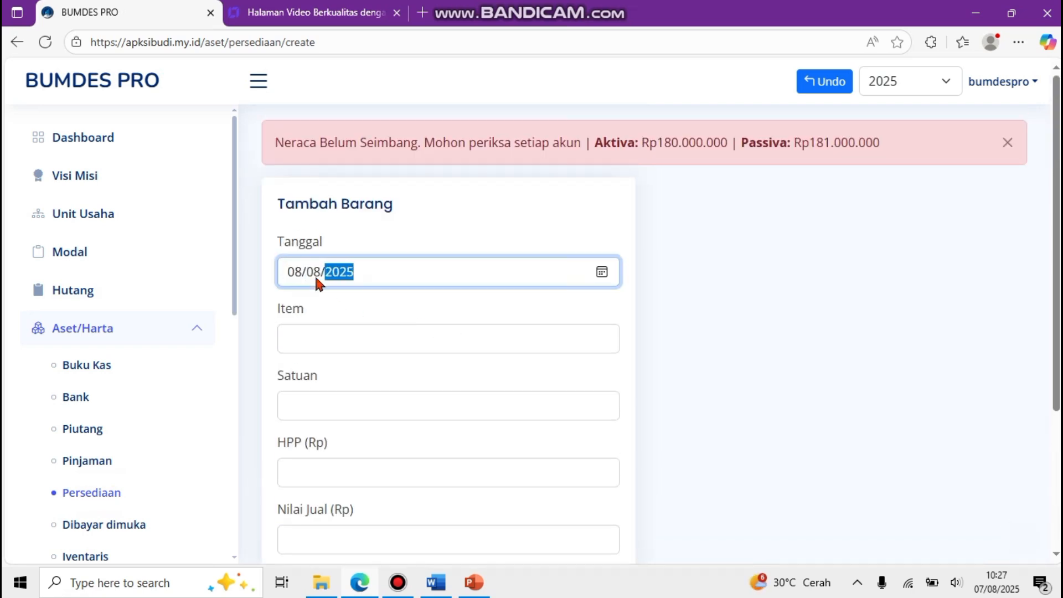
left_click(332, 335)
type("HVS")
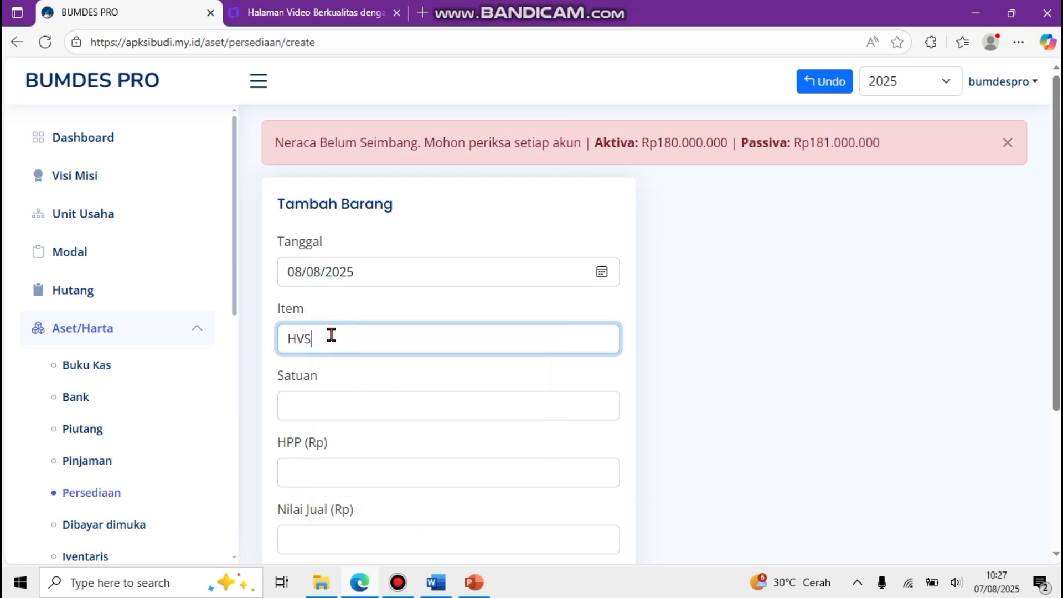
Step: Set the item's Satuan to "rim", HPP to 50.000, Nilai Jual to 60.000 and Jumlah Awal to 20, and save it
left_click(345, 406)
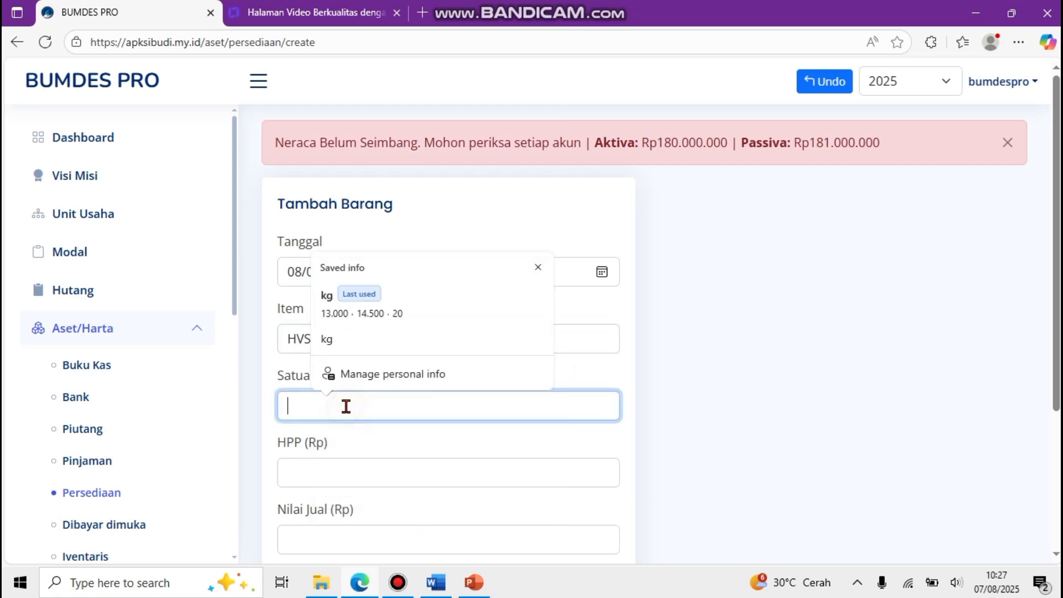
type("50")
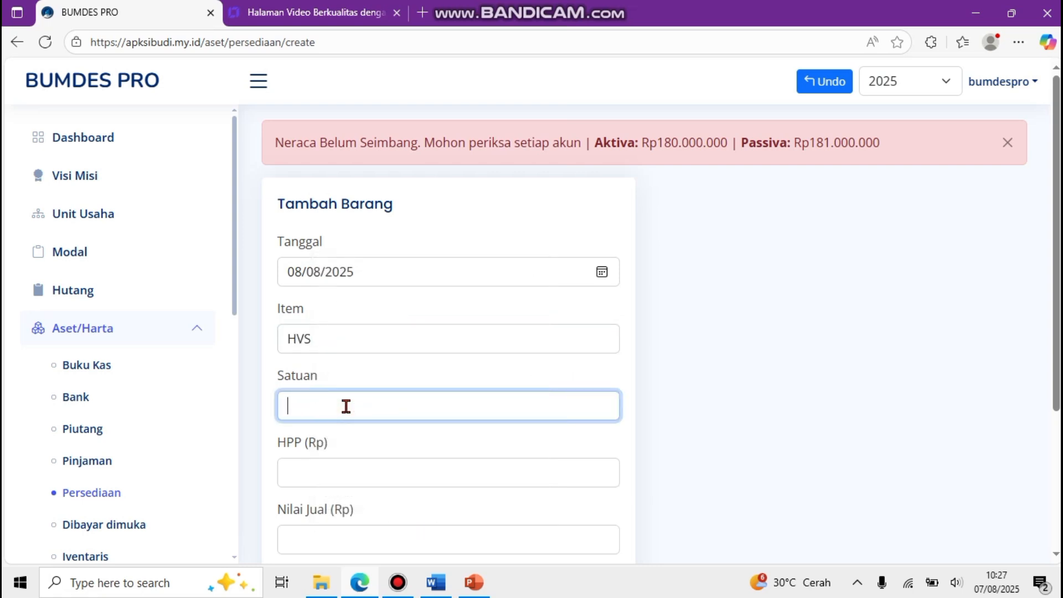
key("Tab")
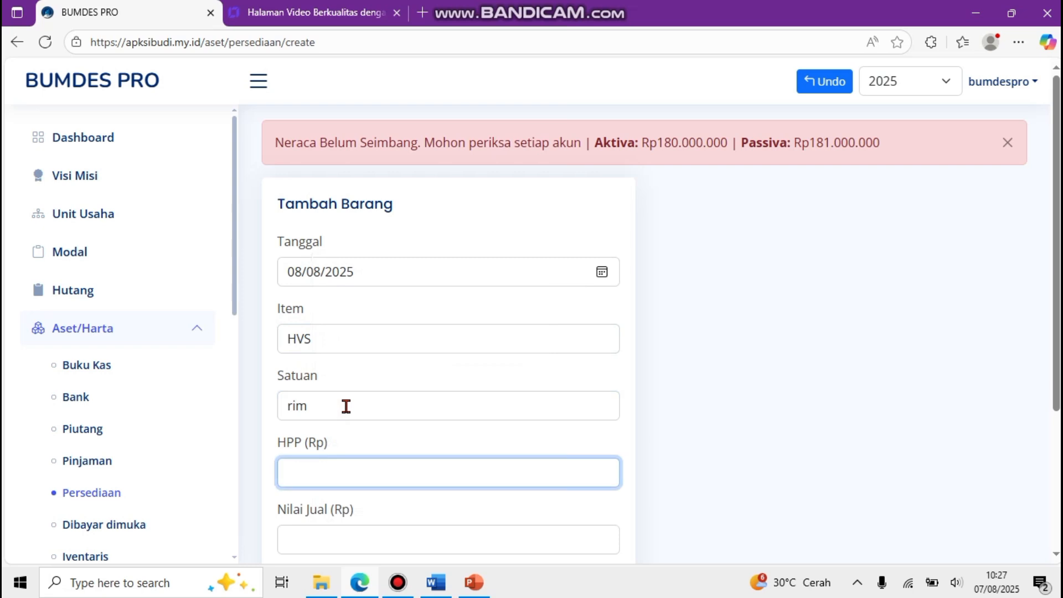
type("50.000")
key("Tab")
type("6.0")
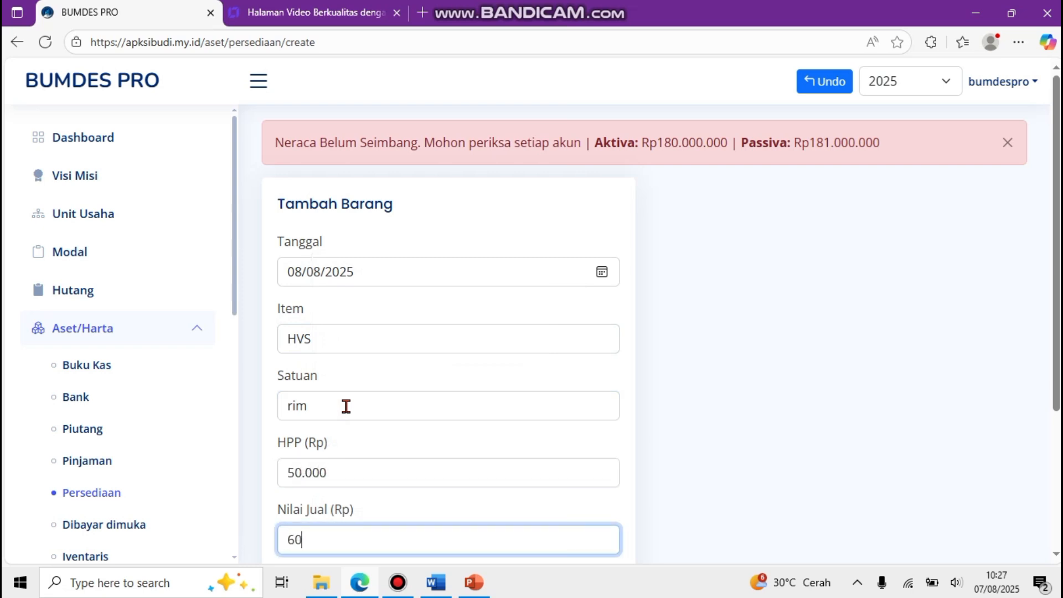
type("000")
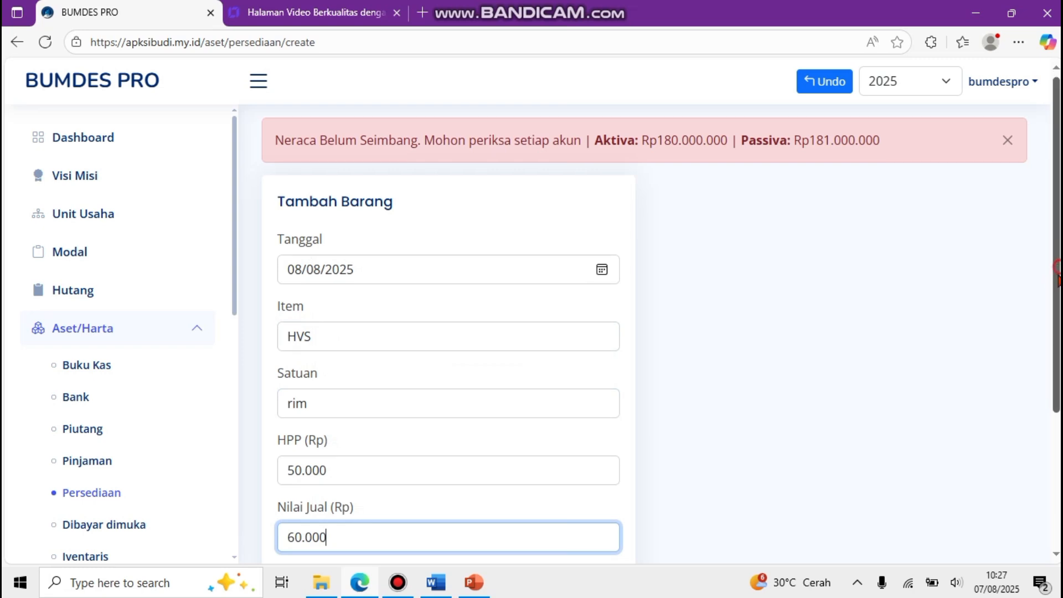
scroll(676, 434, "down", 2)
left_click(321, 510)
type("20")
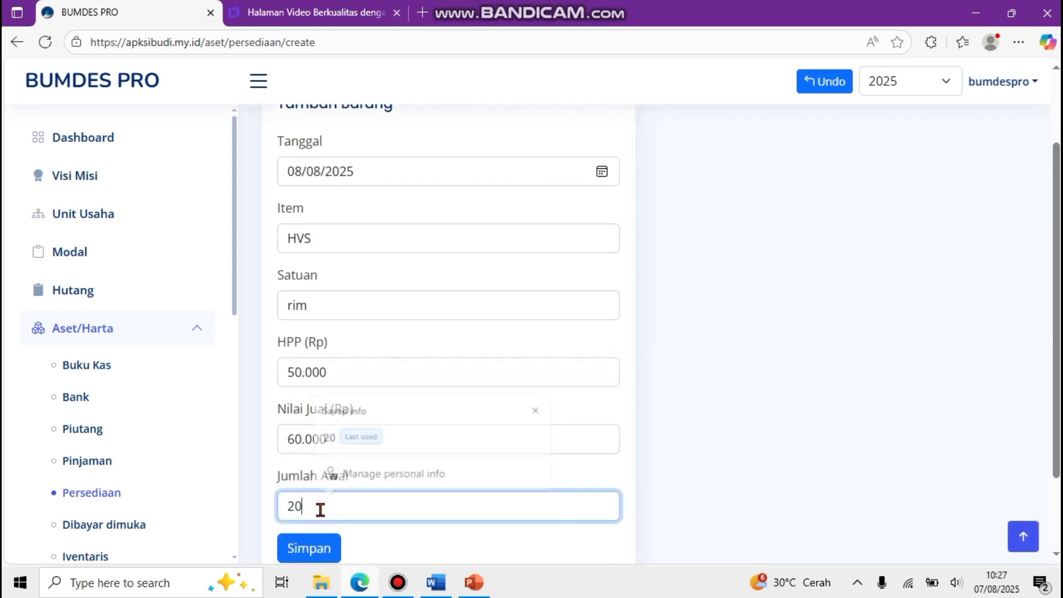
left_click(316, 548)
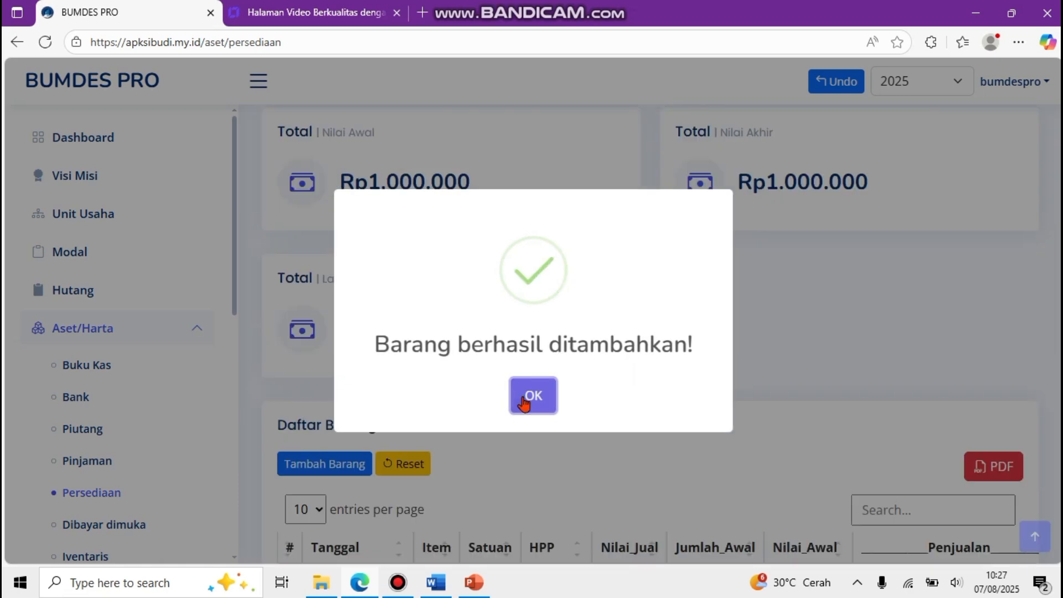
left_click(532, 390)
Step: Delete the "Persediaan HVS" outgoing cash transaction from Buku Kas
scroll(742, 448, "down", 4)
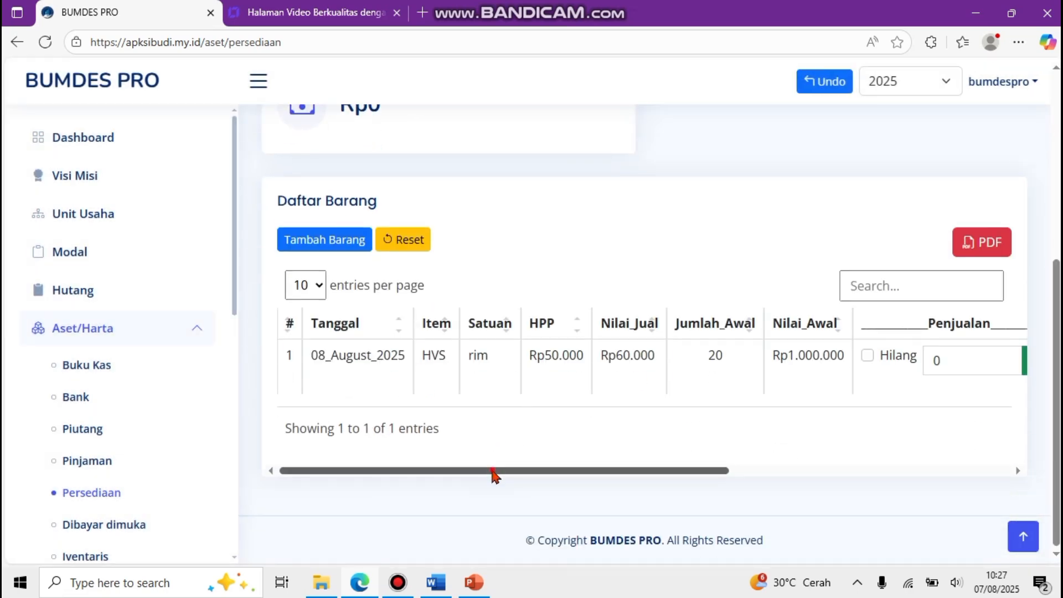
scroll(493, 472, "right", 5)
scroll(503, 463, "left", 5)
scroll(332, 249, "up", 5)
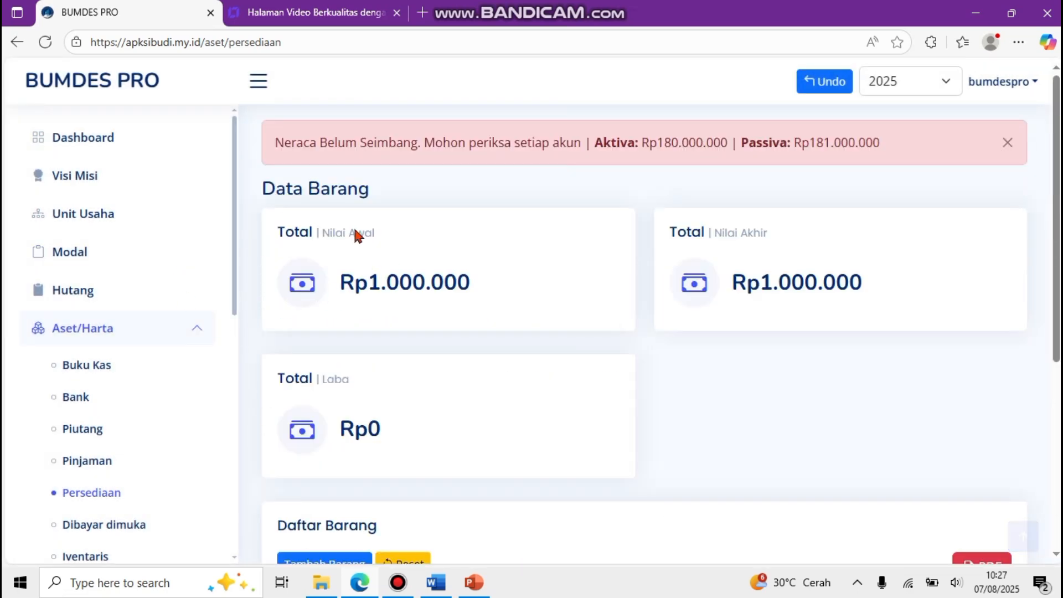
left_click(103, 366)
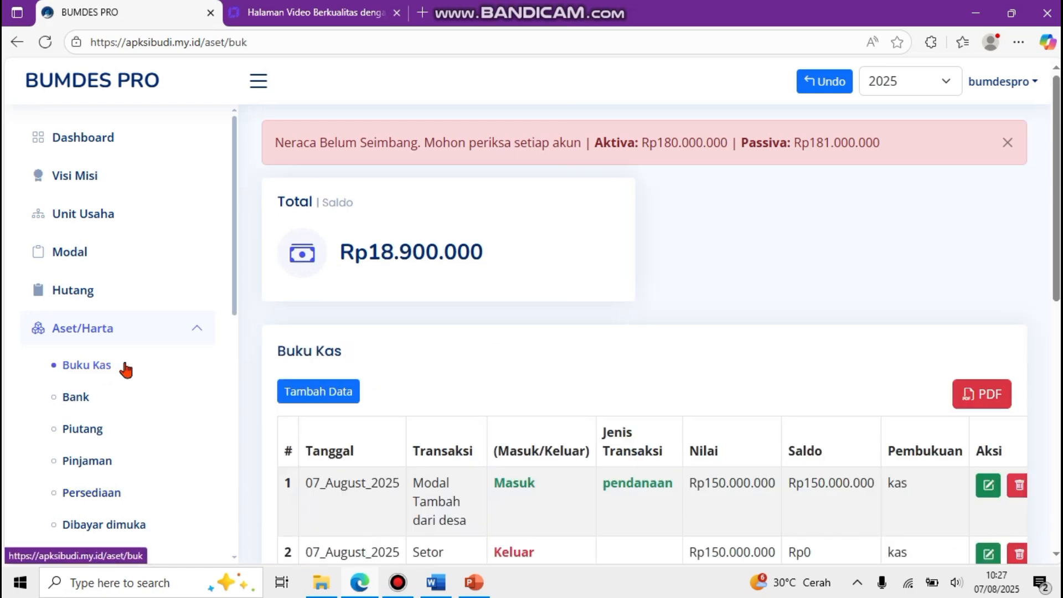
left_click_drag(1054, 256, 1025, 448)
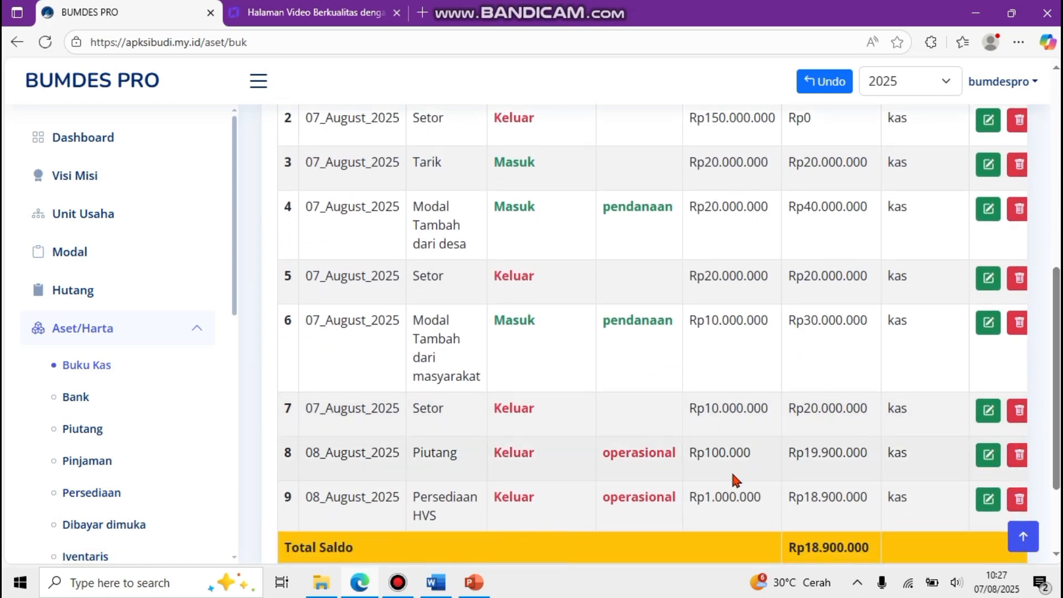
scroll(733, 481, "down", 3)
left_click_drag(735, 475, 754, 473)
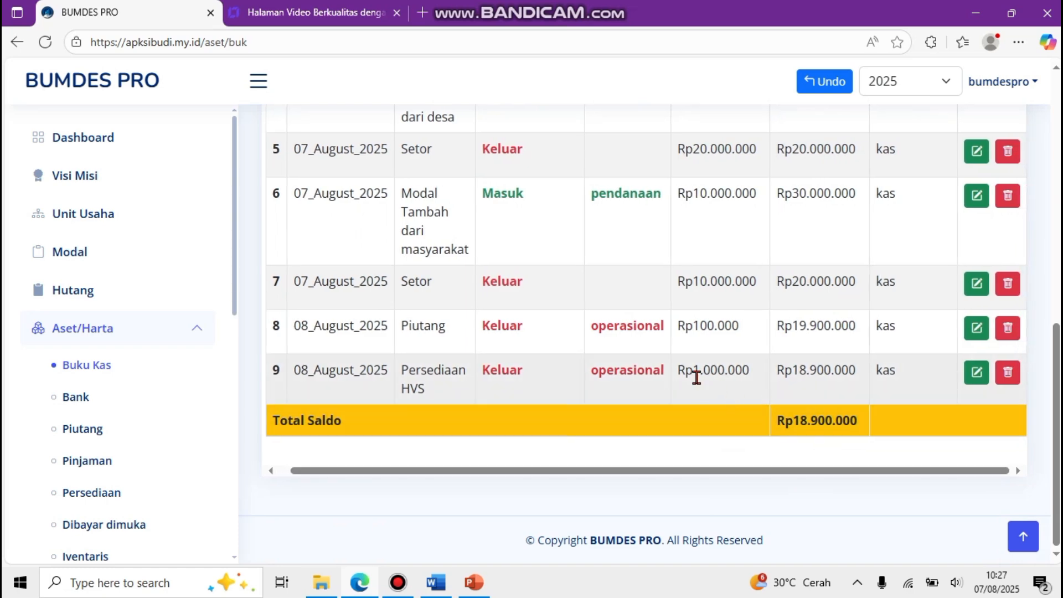
left_click(1007, 372)
left_click(619, 137)
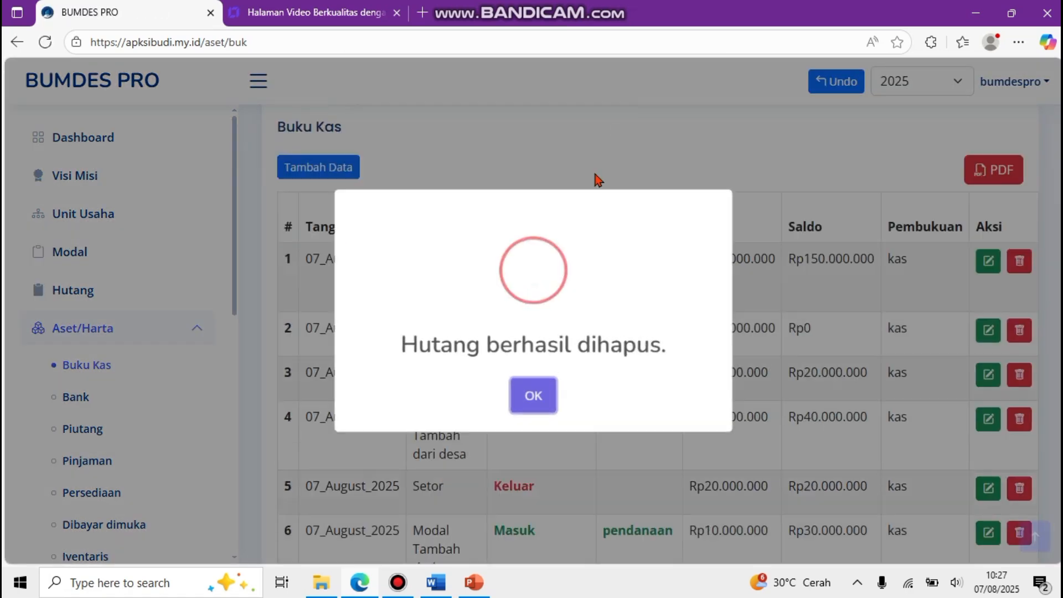
left_click(535, 395)
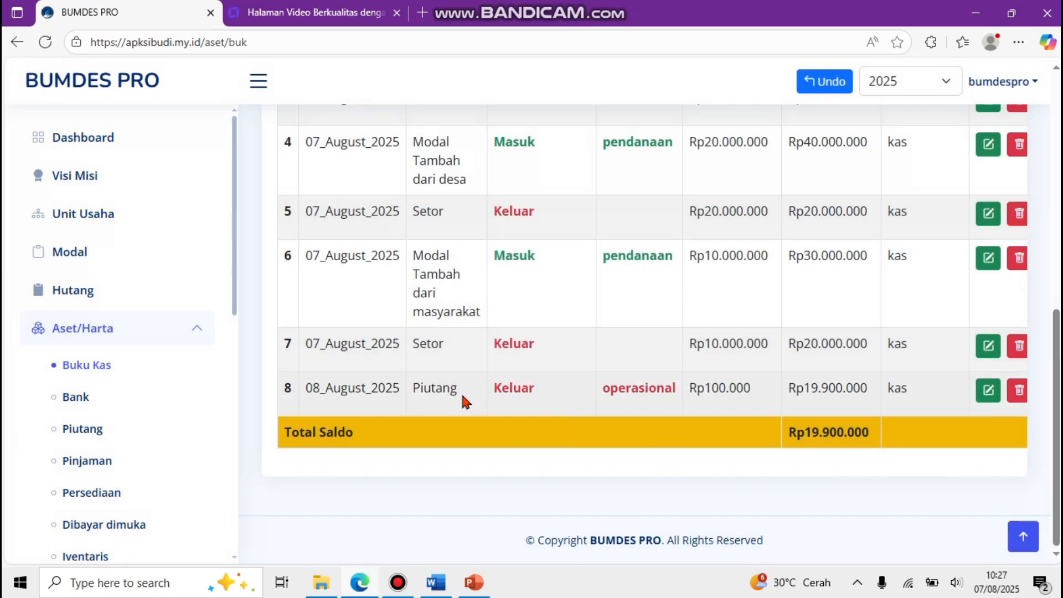
Step: Open the Neraca report and compare the Hutang amount with the Persediaan dagang amount
scroll(883, 415, "up", 8)
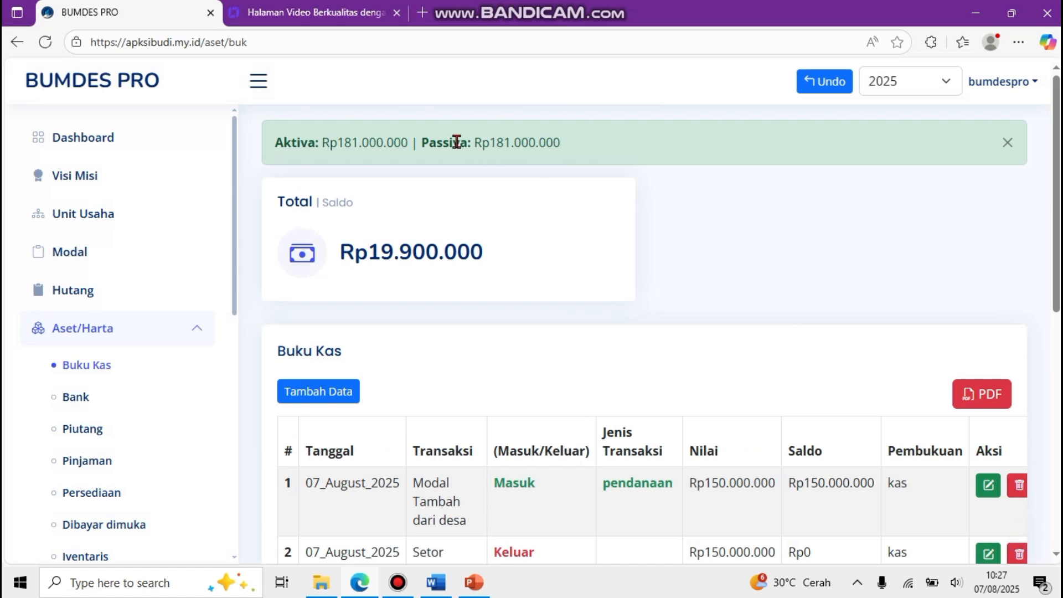
scroll(238, 398, "down", 7)
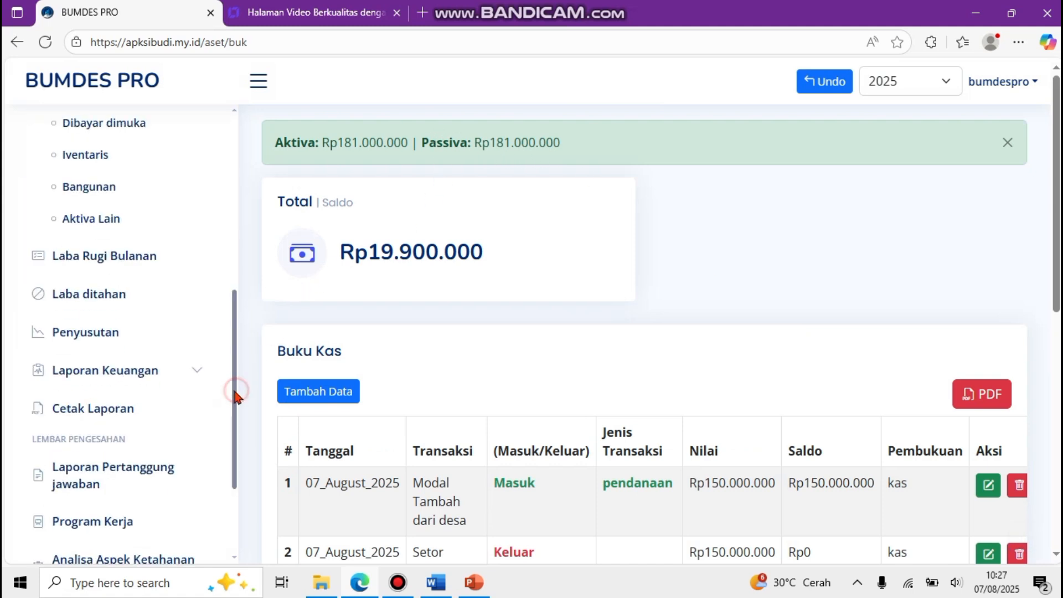
left_click(172, 372)
left_click(104, 408)
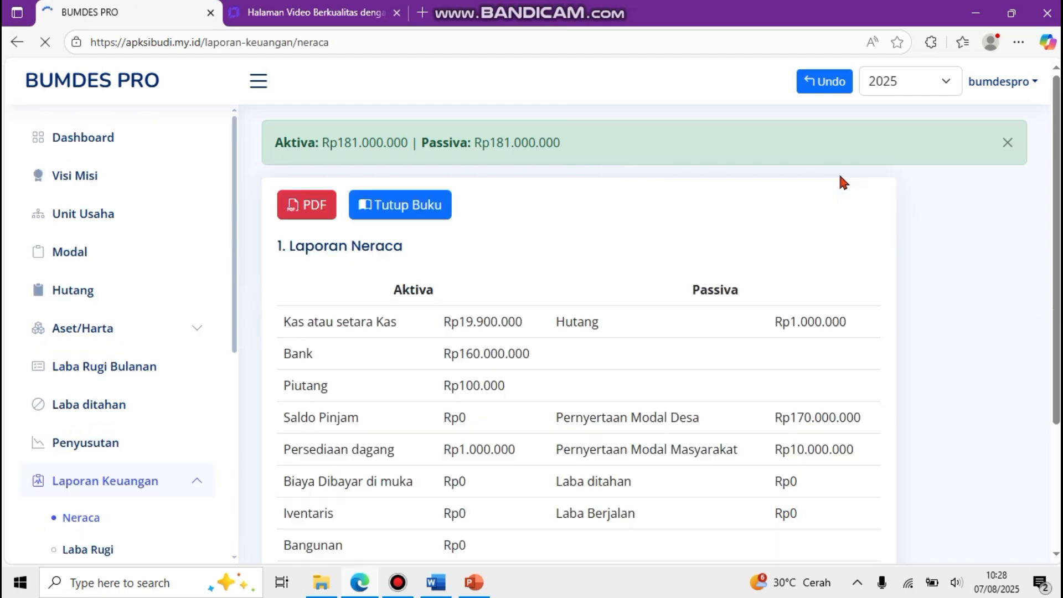
left_click_drag(850, 317, 757, 324)
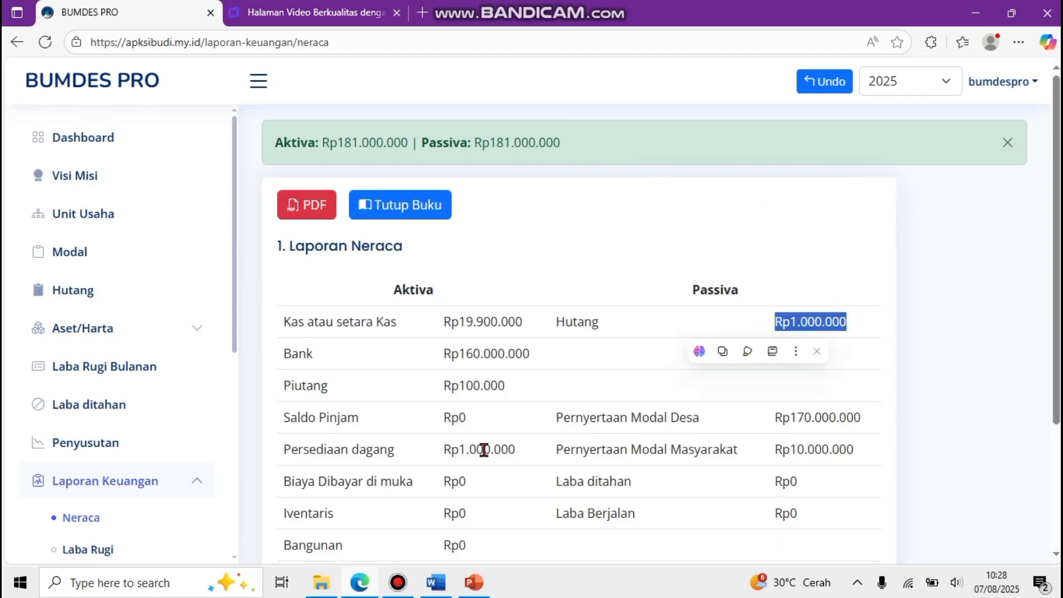
left_click_drag(442, 457, 517, 451)
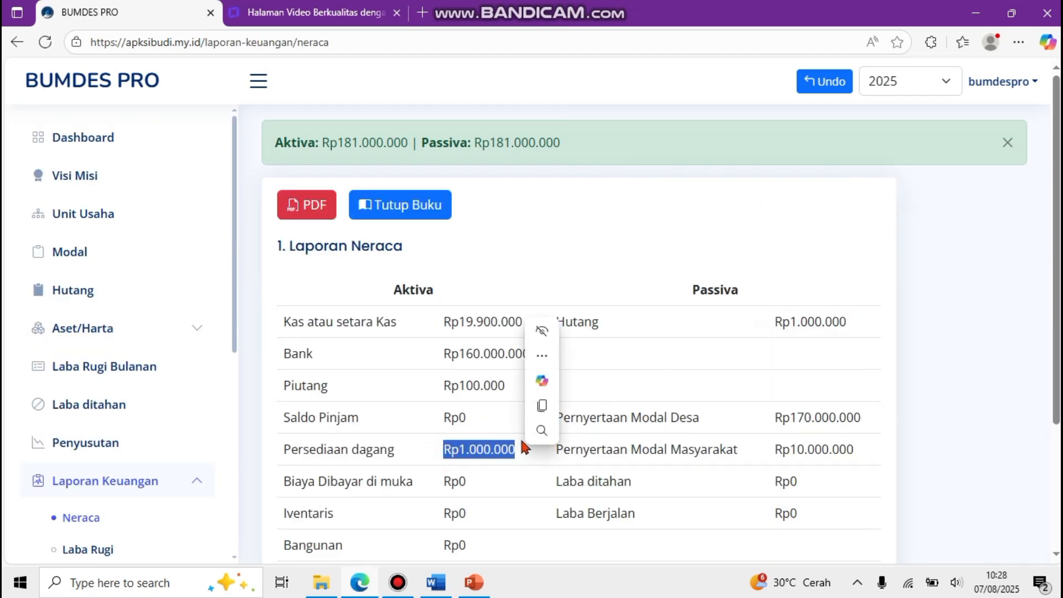